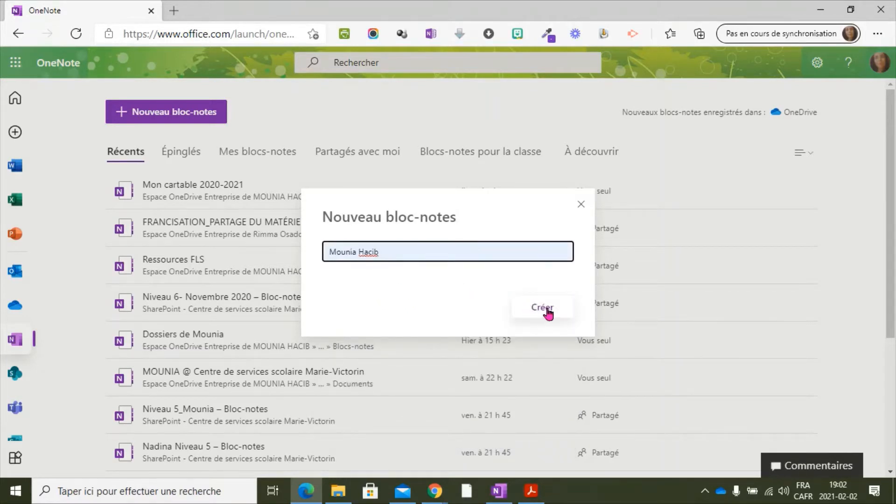
{"action": "left_click", "coordinate": [581, 205]}
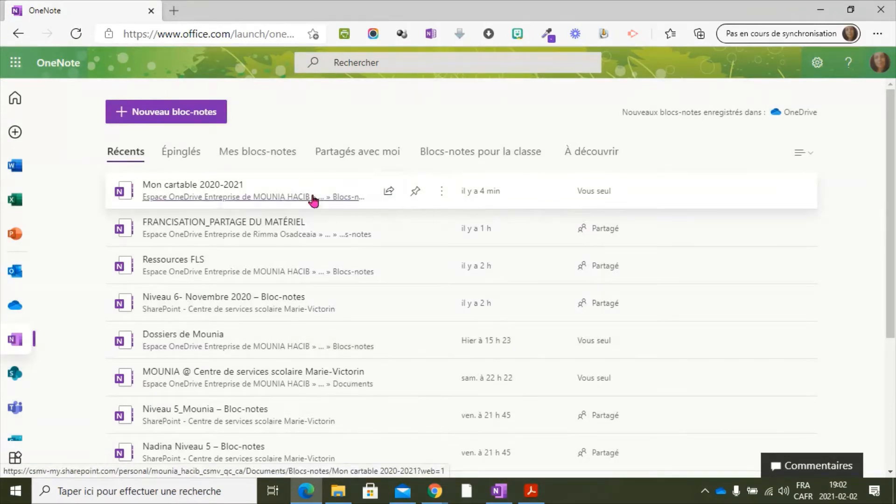
{"action": "left_click", "coordinate": [388, 197]}
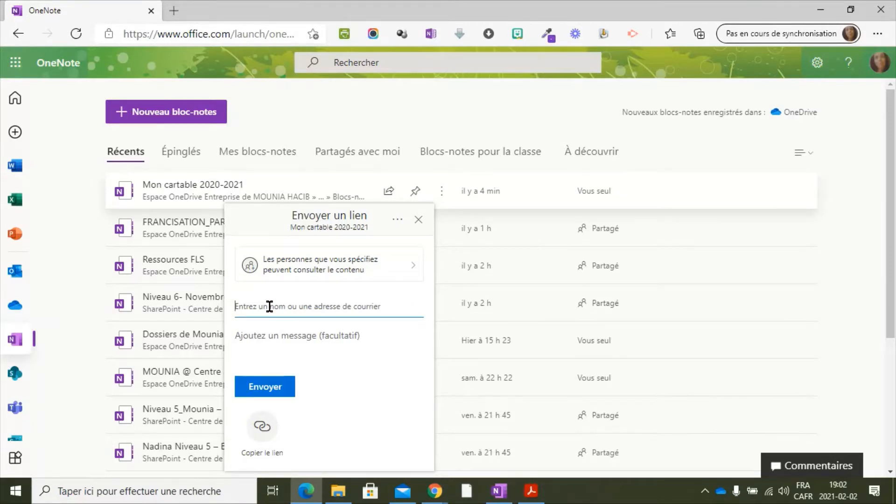
{"action": "left_click", "coordinate": [418, 219]}
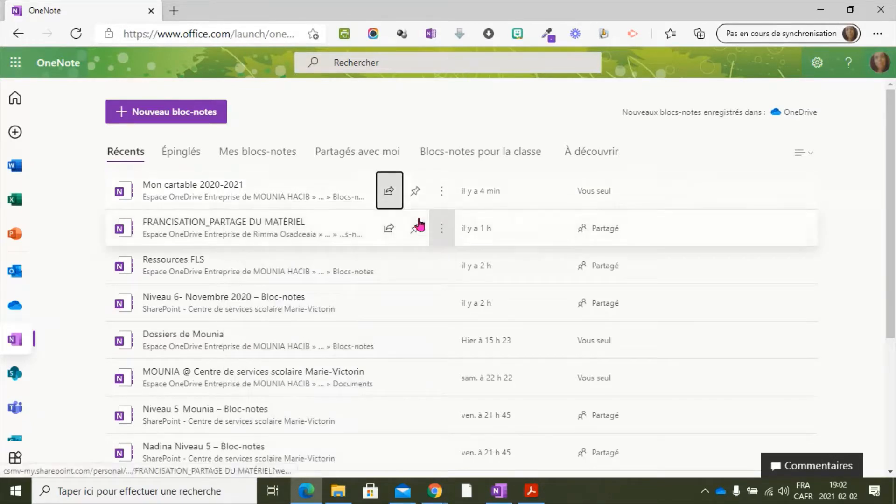
- Open the Mon cartable 2020-2021 notebook in the OneNote desktop application
{"action": "left_click", "coordinate": [441, 200]}
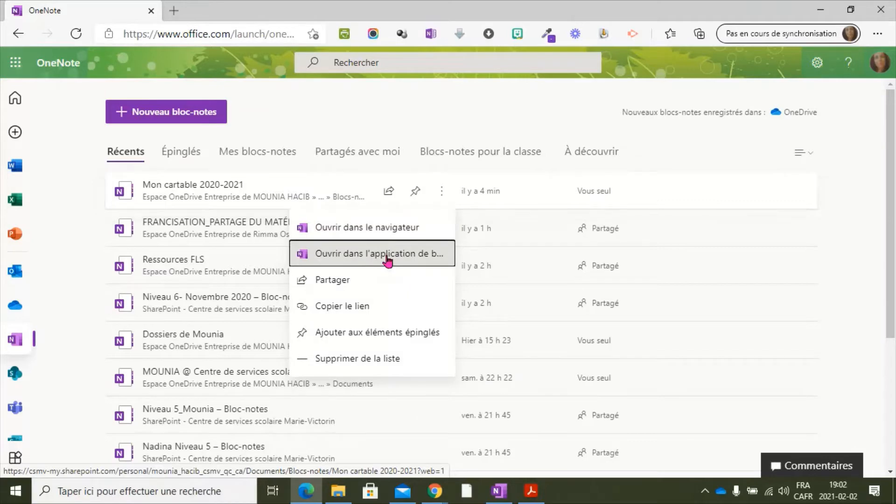
{"action": "left_click", "coordinate": [386, 261]}
{"action": "left_click", "coordinate": [527, 128]}
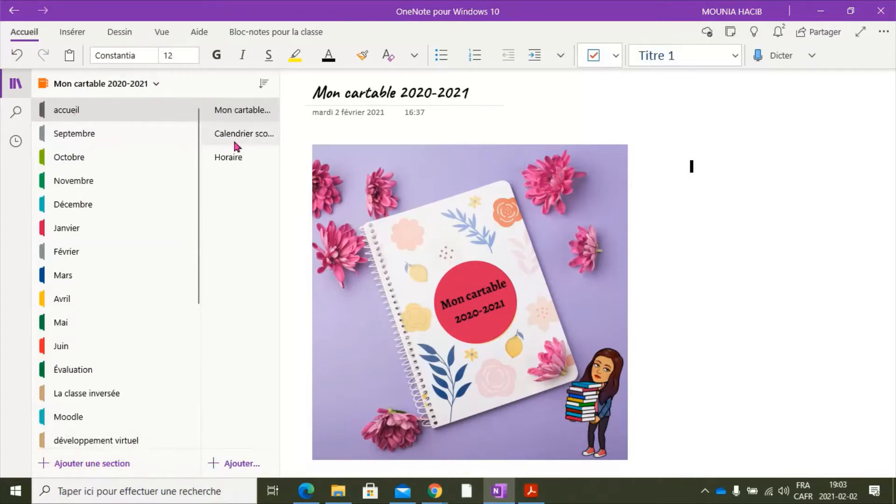
- Add a blank page to the accueil section and turn it into a subpage of the Mon cartable page
{"action": "left_click", "coordinate": [233, 464]}
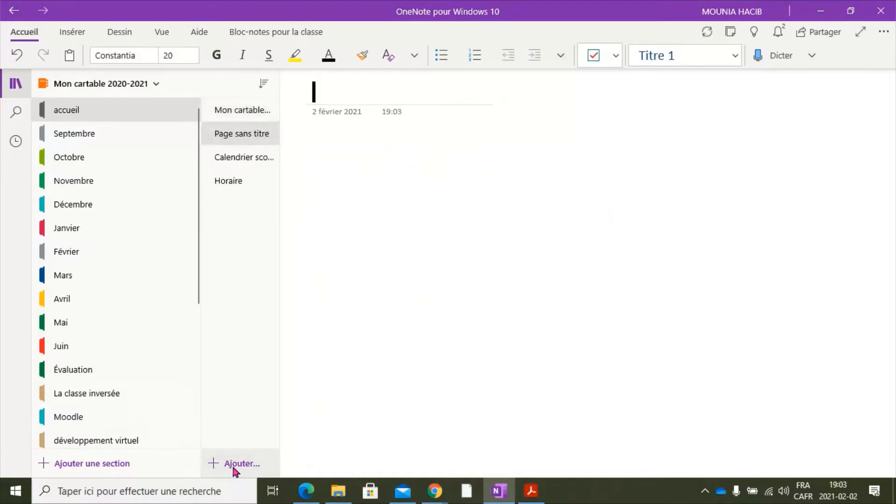
{"action": "right_click", "coordinate": [254, 136]}
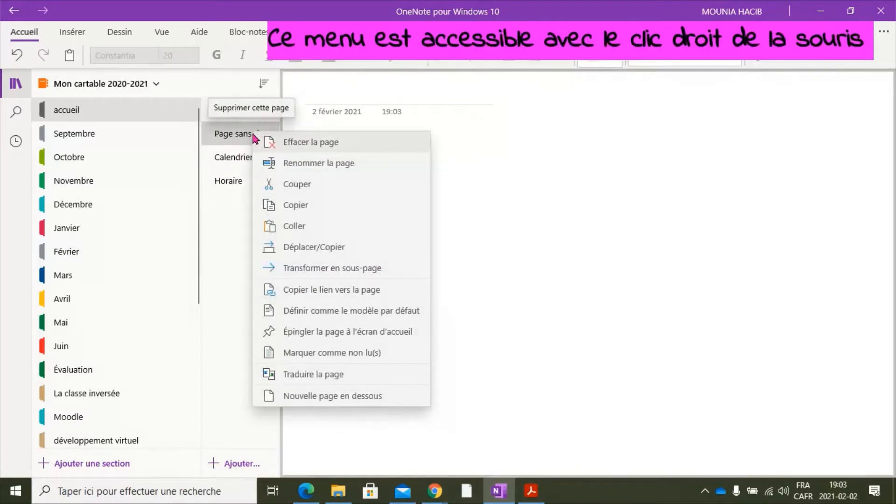
{"action": "left_click", "coordinate": [305, 268]}
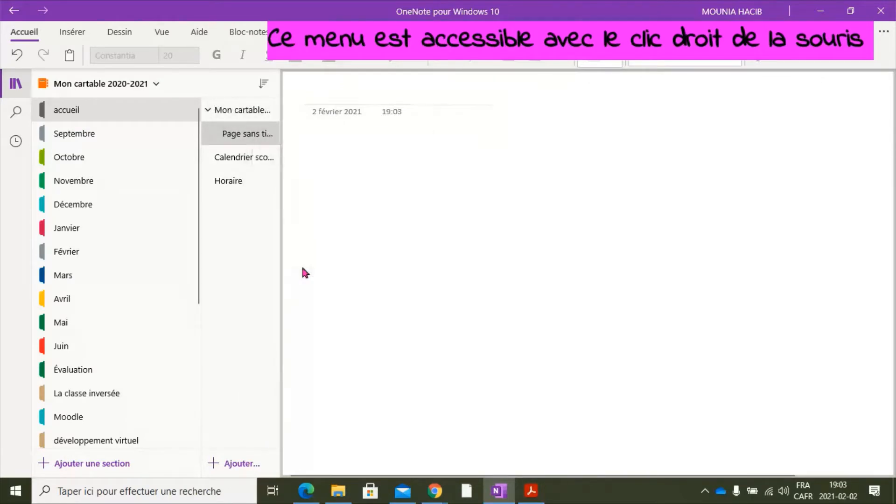
- Insert N6_CE_Int-05_app (1).pdf from the Bureau folder as a printout on the Mon cartable 2020-2021 page
{"action": "left_click", "coordinate": [249, 110]}
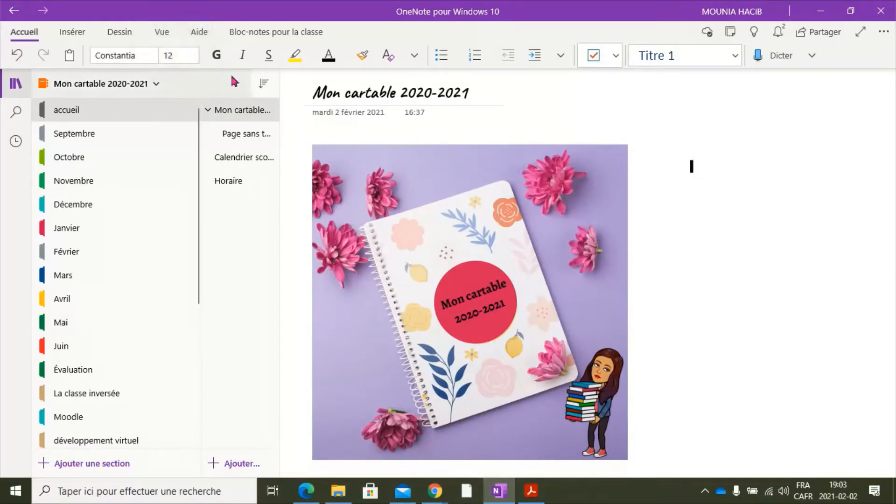
{"action": "left_click", "coordinate": [438, 239]}
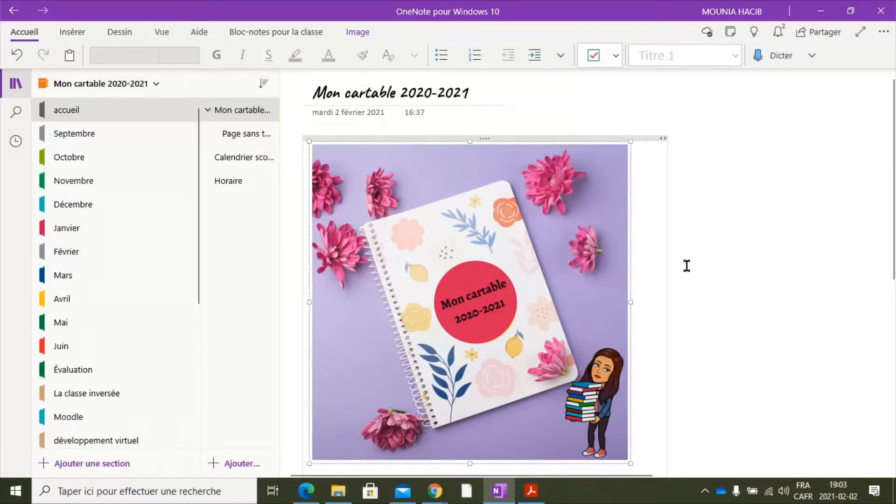
{"action": "left_click", "coordinate": [704, 254]}
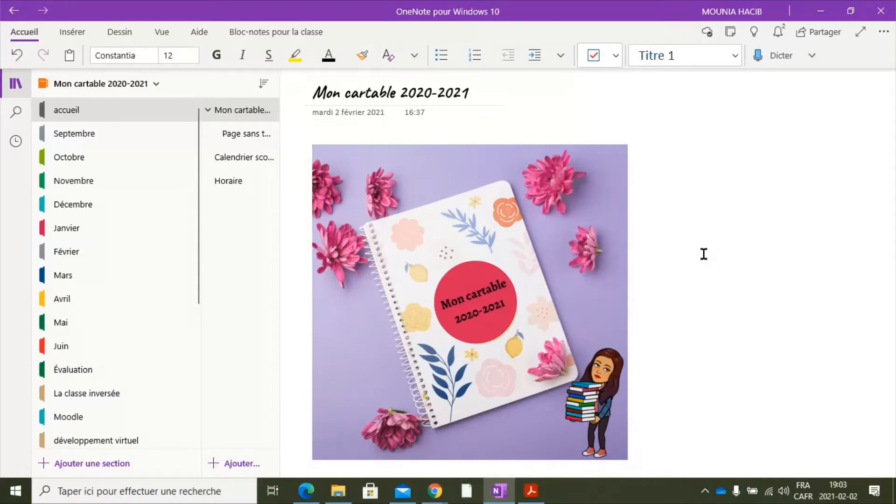
{"action": "left_click", "coordinate": [74, 34]}
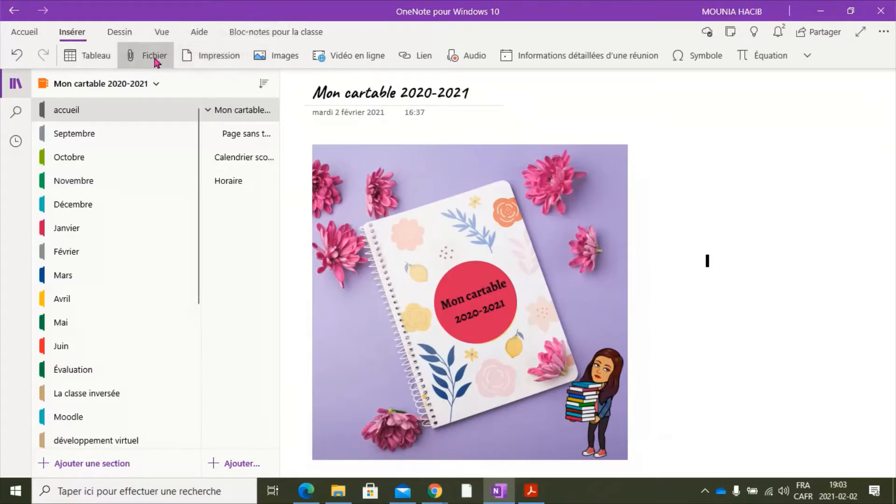
{"action": "left_click", "coordinate": [203, 56]}
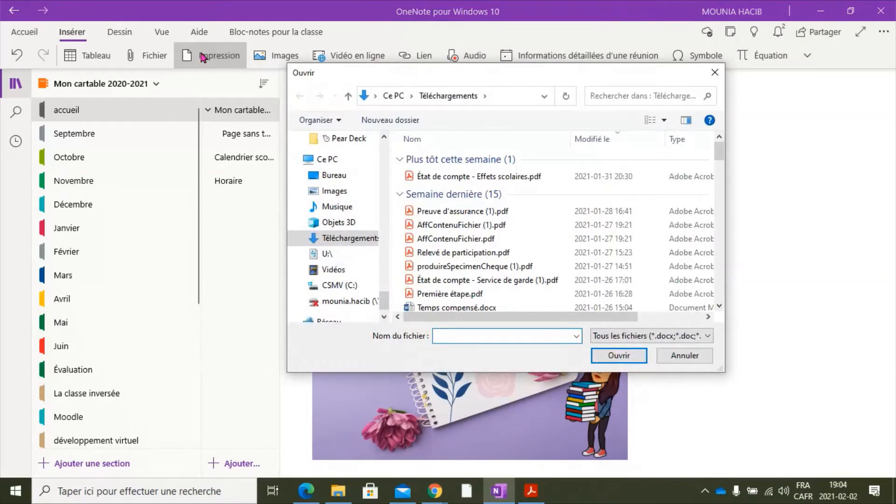
{"action": "left_click", "coordinate": [332, 176]}
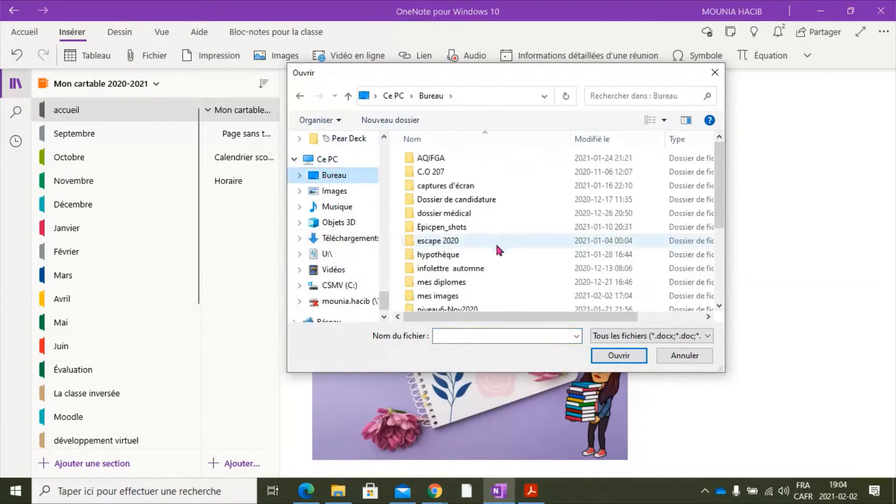
{"action": "scroll", "coordinate": [496, 245], "scroll_direction": "down", "scroll_amount": 3}
{"action": "left_click", "coordinate": [496, 290]}
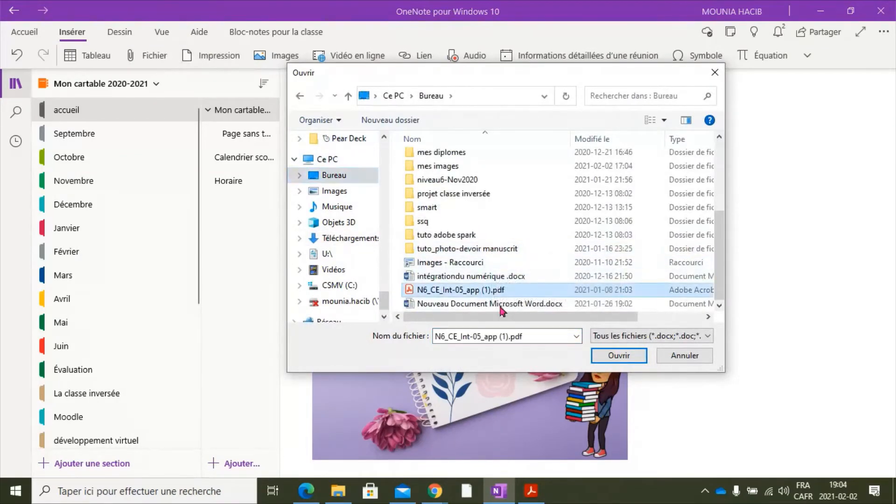
{"action": "left_click", "coordinate": [614, 356]}
- Add the text "sddfvvvg" on the inserted printout, just below the rooftop garden photo of the AMORCE section
{"action": "scroll", "coordinate": [610, 355], "scroll_direction": "down", "scroll_amount": 5}
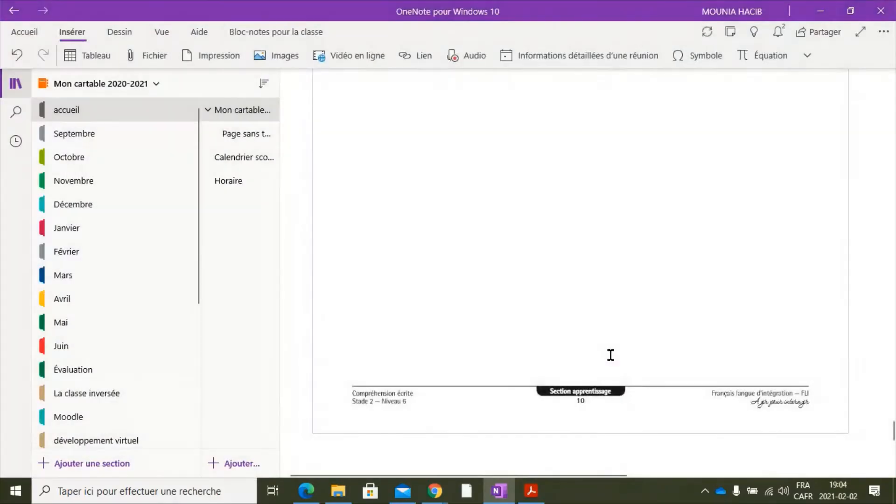
{"action": "scroll", "coordinate": [610, 355], "scroll_direction": "up", "scroll_amount": 20}
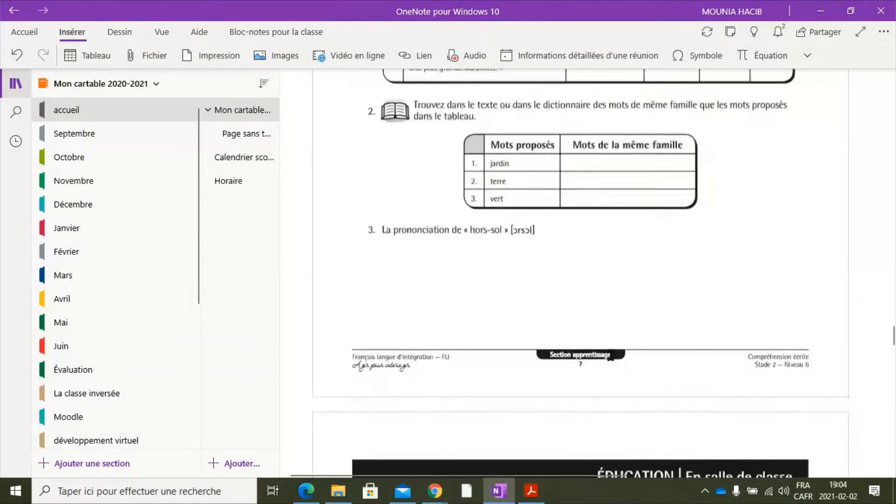
{"action": "scroll", "coordinate": [610, 355], "scroll_direction": "up", "scroll_amount": 20}
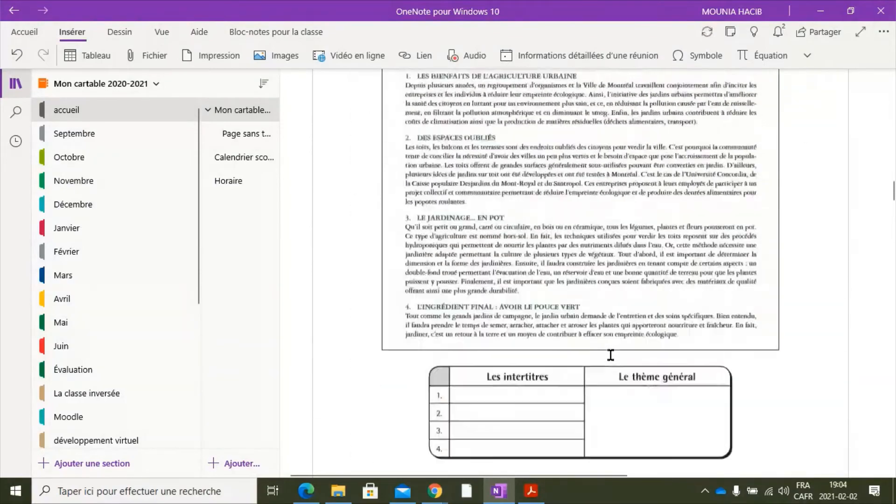
{"action": "scroll", "coordinate": [610, 355], "scroll_direction": "up", "scroll_amount": 15}
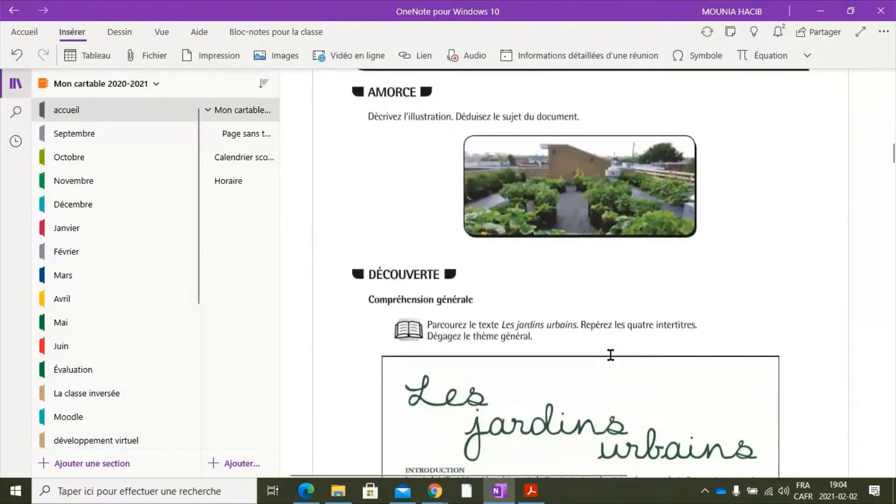
{"action": "left_click", "coordinate": [518, 265]}
{"action": "type", "text": "sd"}
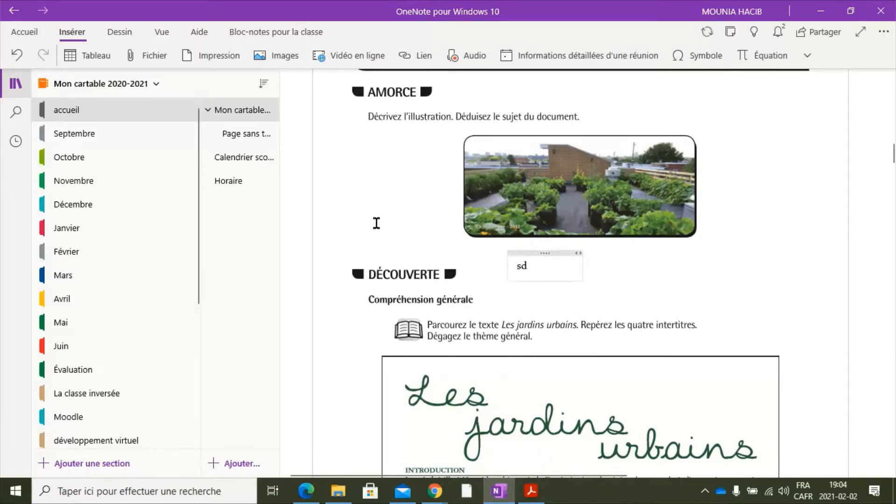
{"action": "type", "text": "dfvvvg"}
{"action": "left_click", "coordinate": [645, 272]}
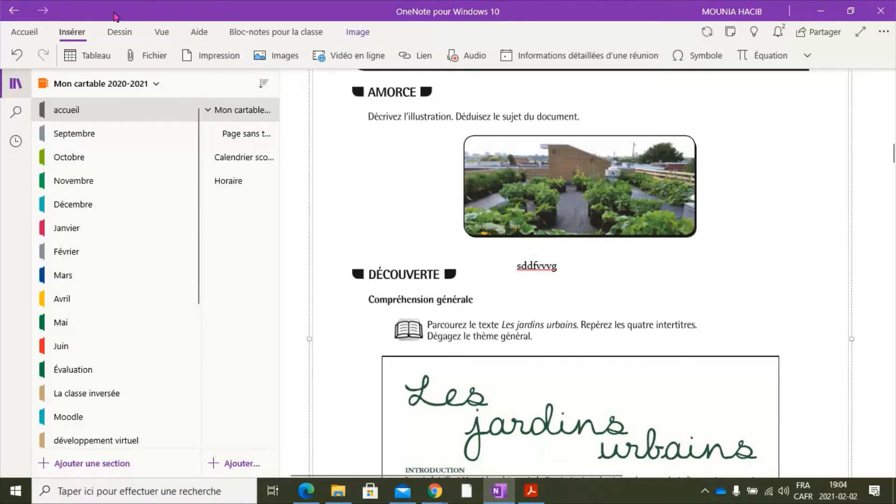
- Handwrite a few letters with the red pen beside the typed text under the garden photo
{"action": "left_click", "coordinate": [119, 32]}
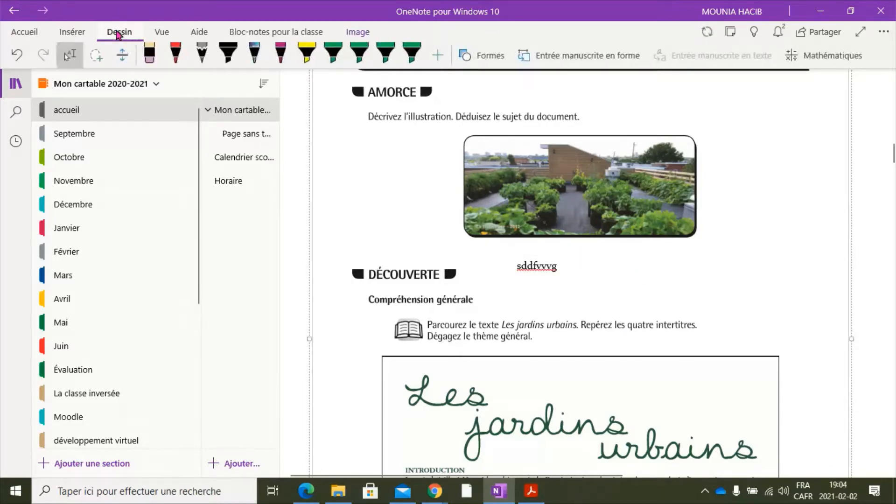
{"action": "left_click", "coordinate": [175, 53]}
{"action": "left_click_drag", "start_coordinate": [574, 277], "coordinate": [612, 271]}
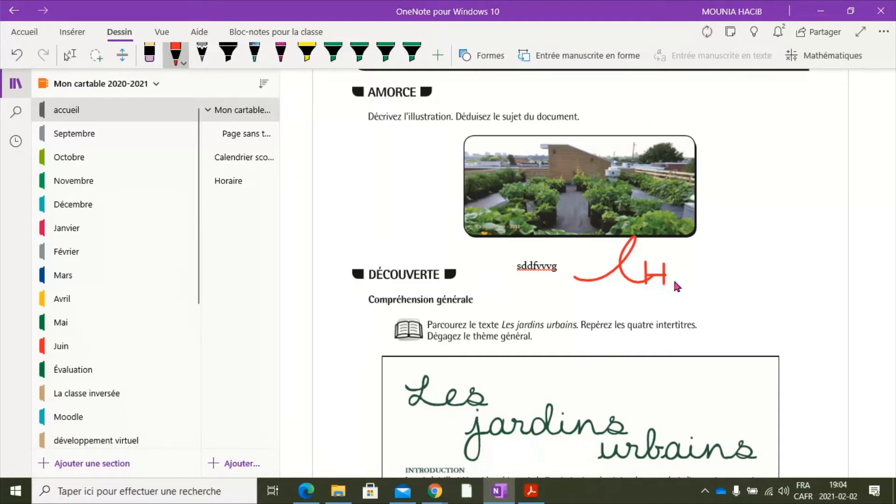
- Open N6_CE_Int-05_app (1).pdf from the desktop in Acrobat Reader and print all its pages to the OneNote for Windows 10 printer
{"action": "left_click", "coordinate": [894, 490]}
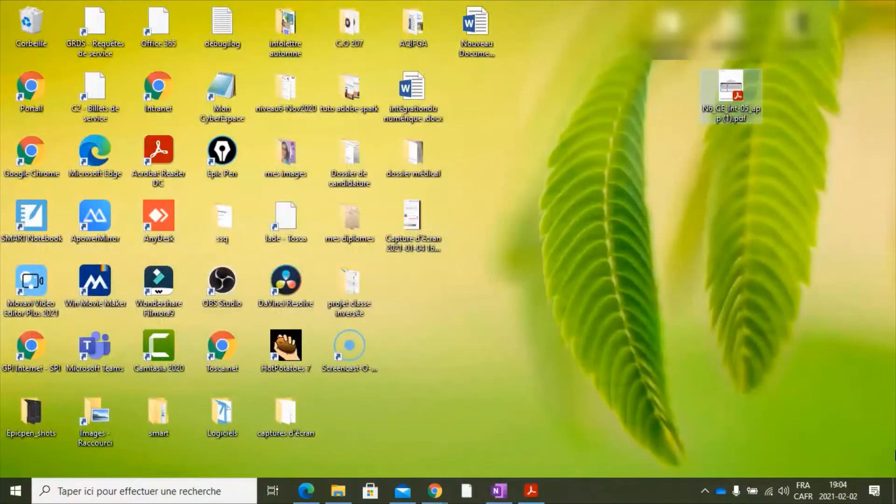
{"action": "double_click", "coordinate": [737, 98]}
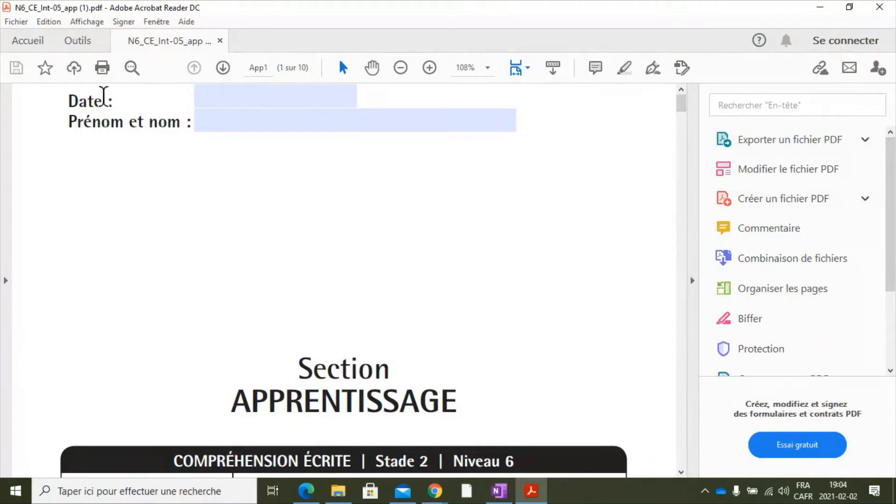
{"action": "left_click", "coordinate": [27, 26]}
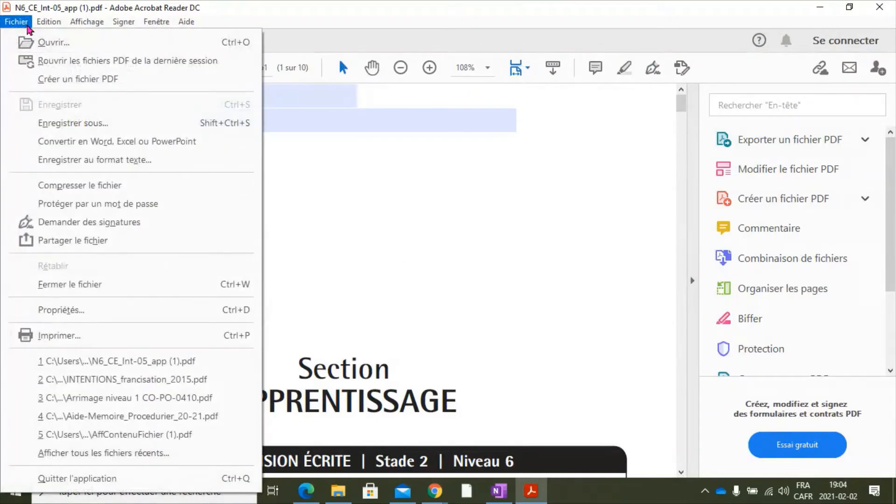
{"action": "left_click", "coordinate": [60, 334]}
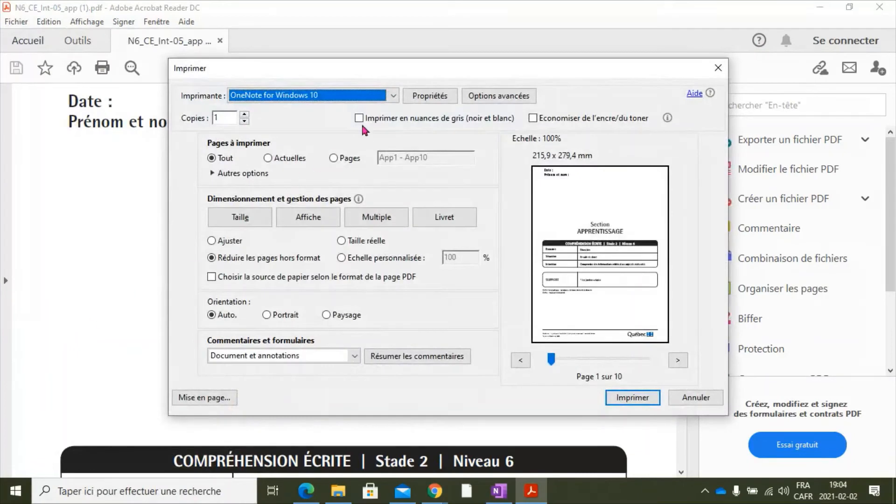
{"action": "left_click", "coordinate": [391, 96]}
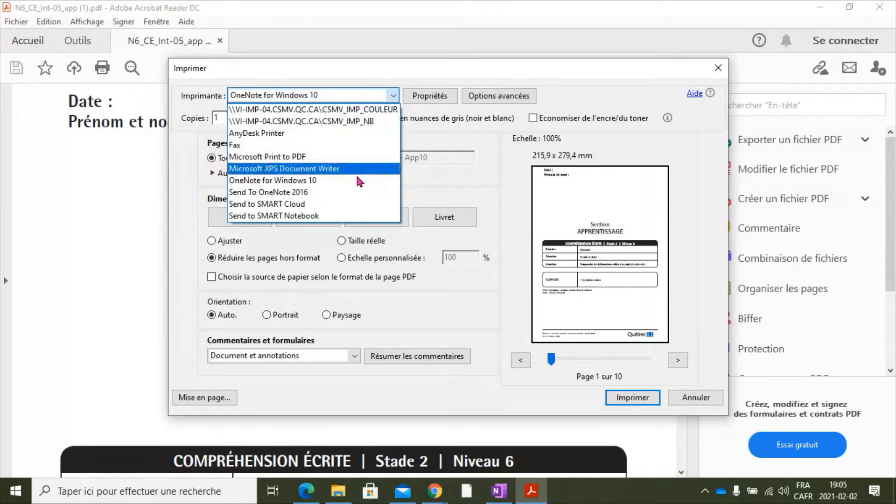
{"action": "left_click", "coordinate": [320, 182]}
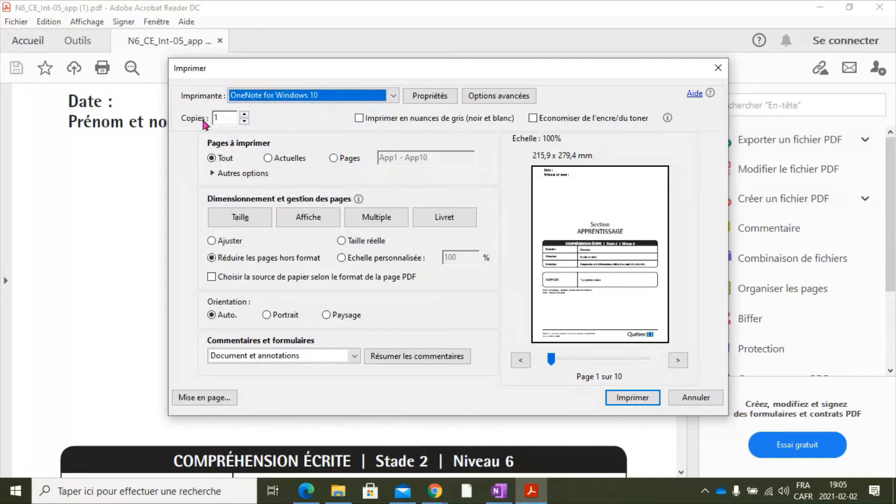
{"action": "left_click", "coordinate": [633, 398]}
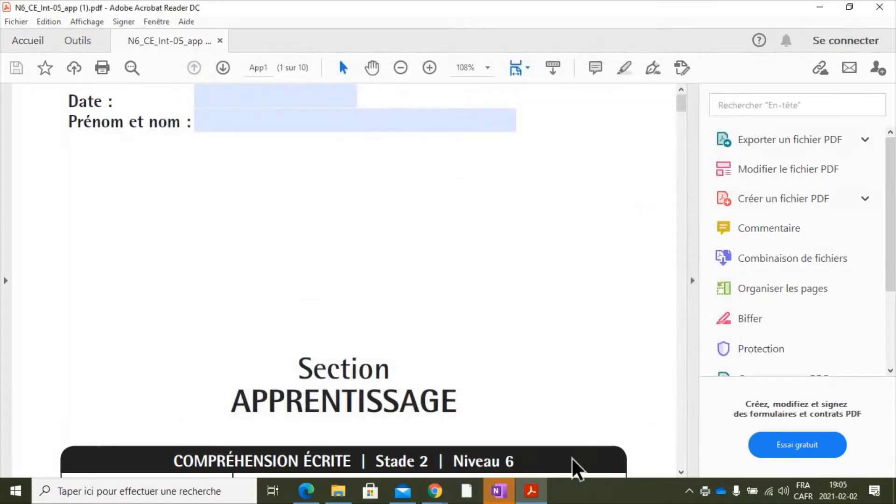
- Switch to OneNote and place the printout in the accueil section of the Mon cartable 2020-2021 notebook
{"action": "left_click", "coordinate": [498, 494]}
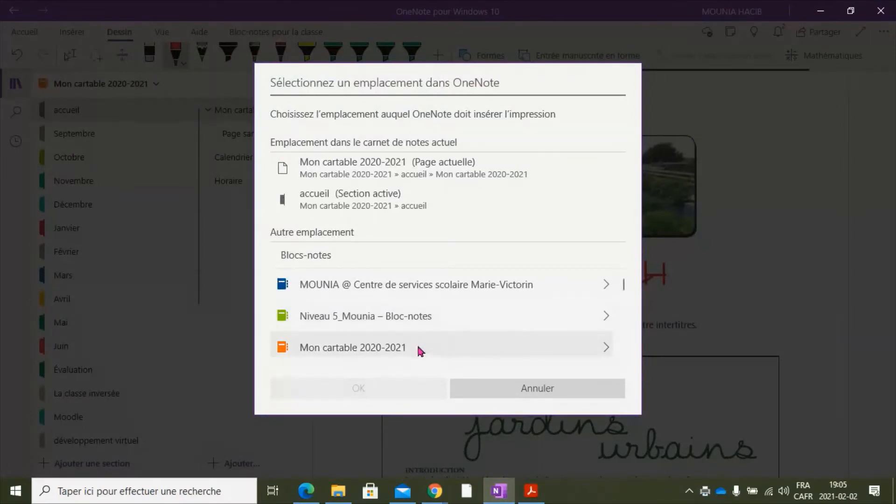
{"action": "left_click", "coordinate": [370, 350]}
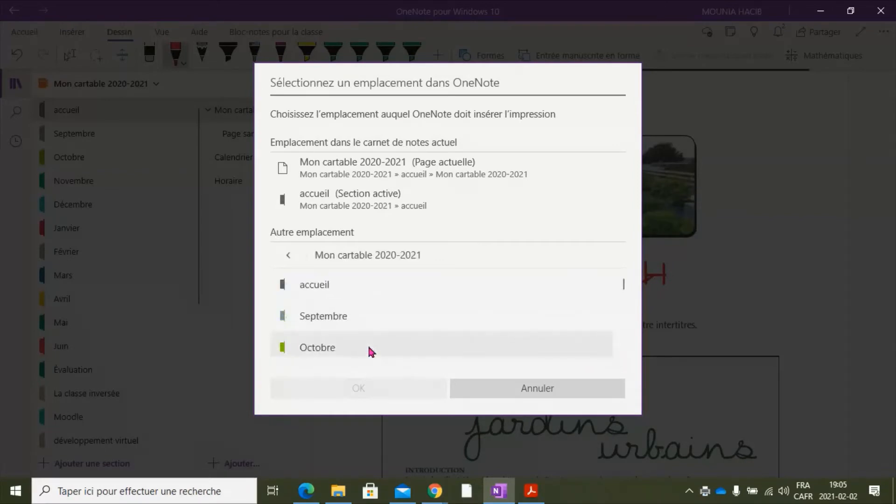
{"action": "left_click", "coordinate": [319, 287]}
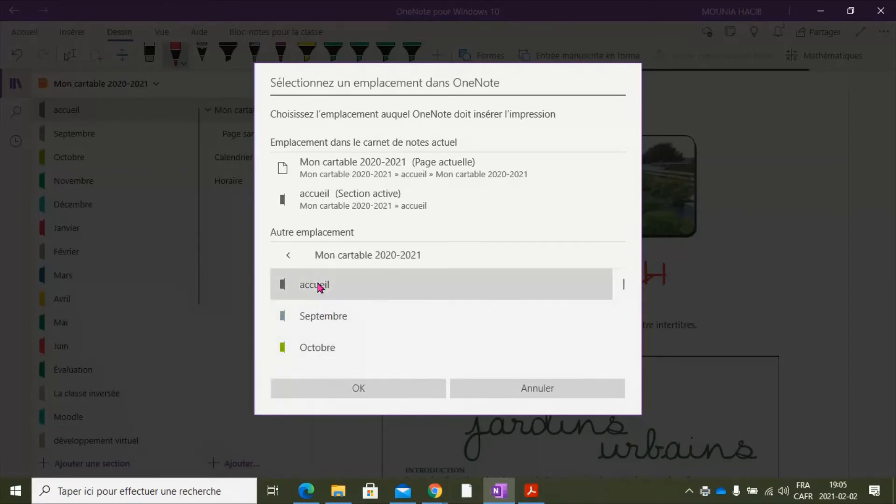
{"action": "left_click", "coordinate": [360, 386]}
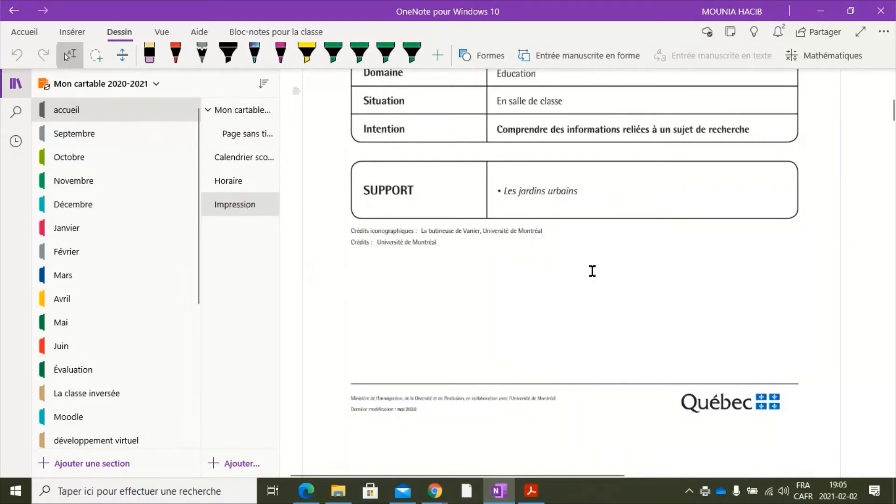
{"action": "scroll", "coordinate": [592, 270], "scroll_direction": "up", "scroll_amount": 8}
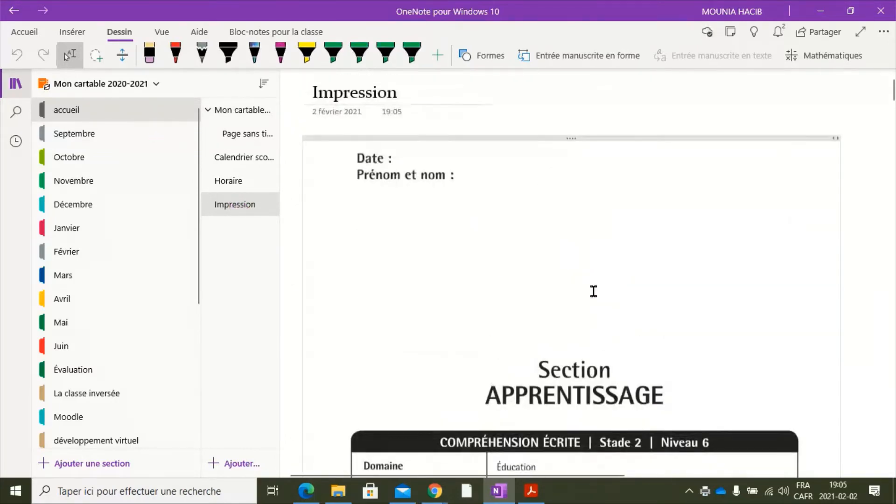
- Set the font size of the printout page's title to 24 and retitle the page Devoir
{"action": "double_click", "coordinate": [368, 89]}
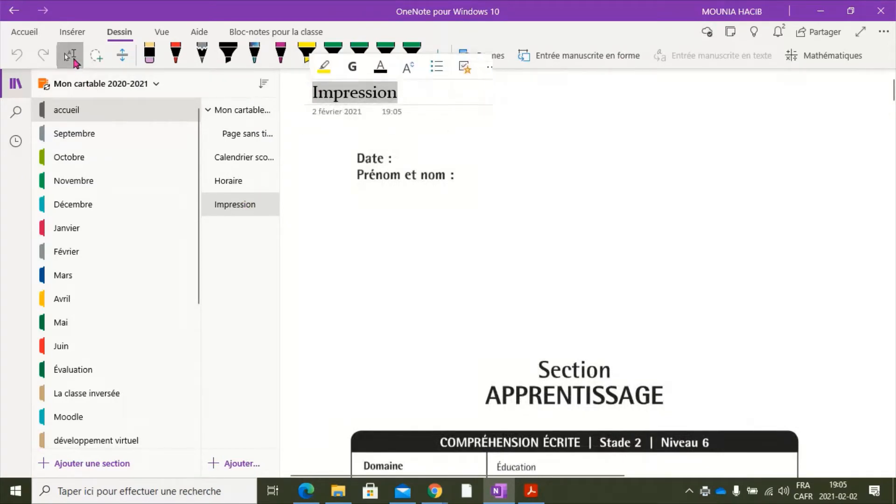
{"action": "left_click", "coordinate": [34, 34]}
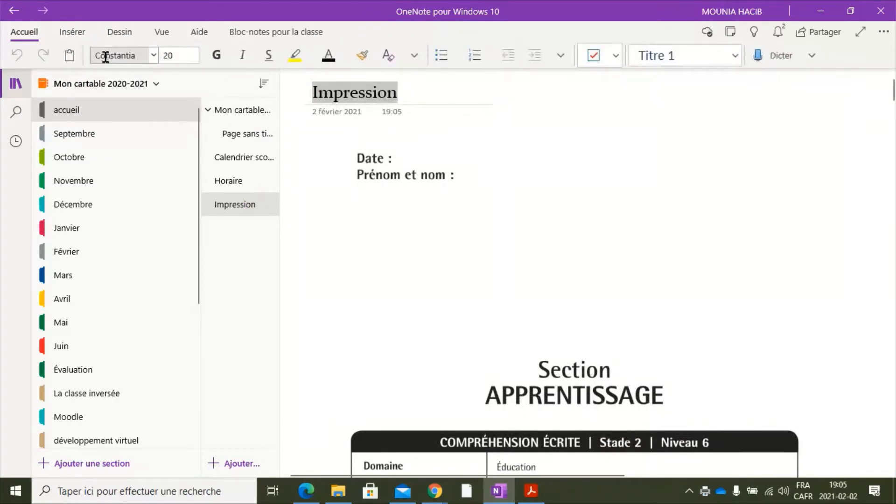
{"action": "left_click", "coordinate": [194, 56]}
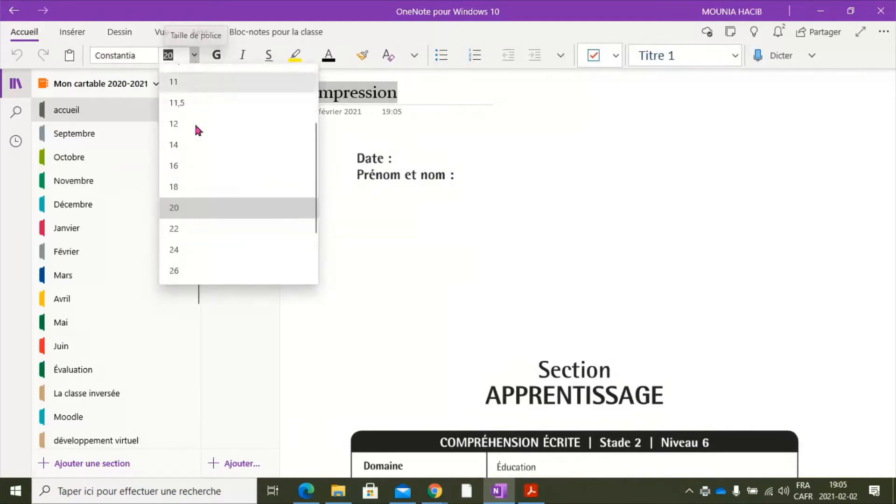
{"action": "left_click", "coordinate": [197, 249]}
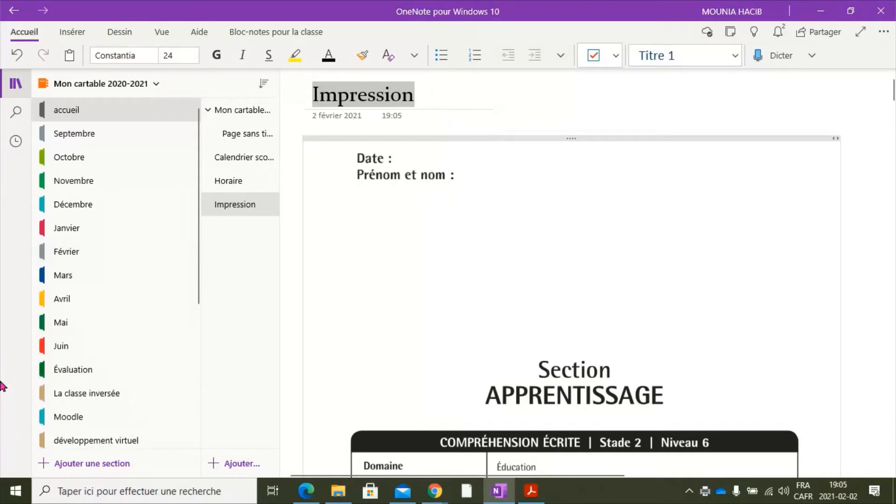
{"action": "type", "text": "Devoir"}
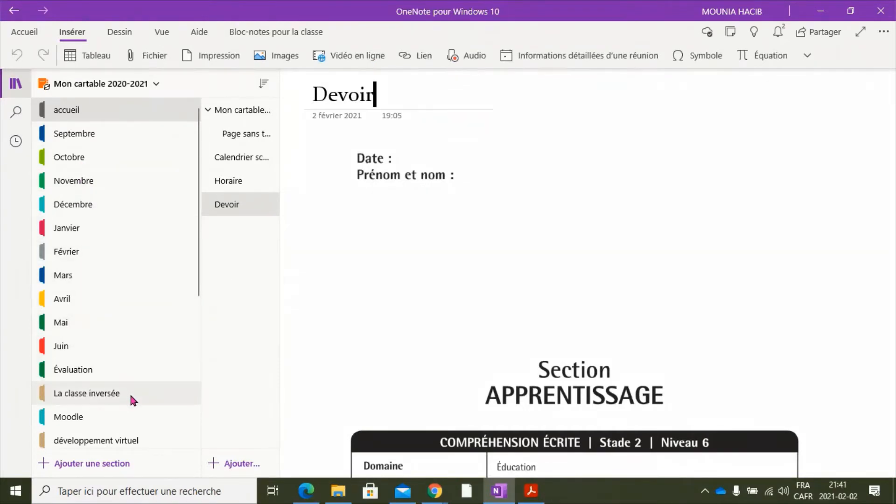
- Add a new section named demo at the end of the Mon cartable 2020-2021 notebook
{"action": "scroll", "coordinate": [146, 393], "scroll_direction": "down", "scroll_amount": 3}
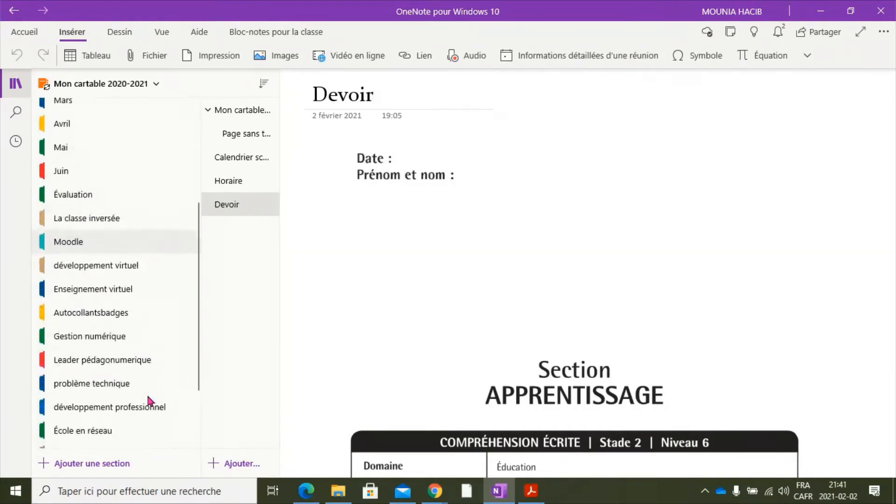
{"action": "scroll", "coordinate": [146, 394], "scroll_direction": "down", "scroll_amount": 2}
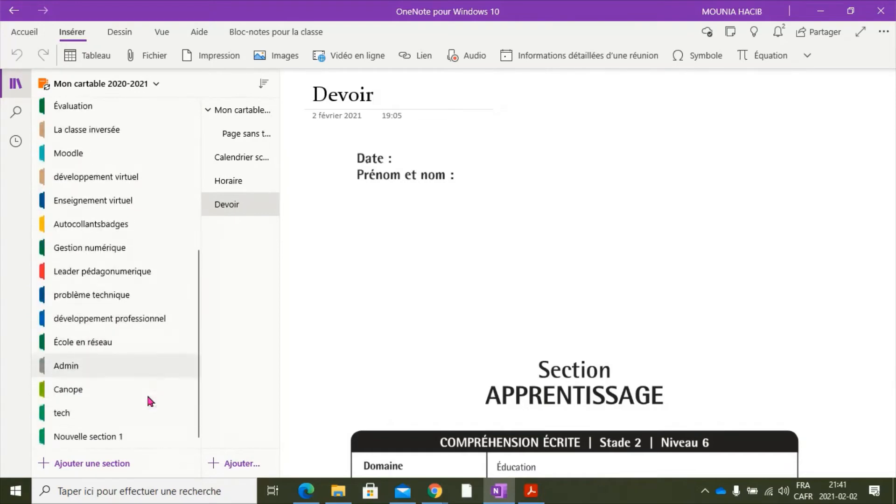
{"action": "left_click", "coordinate": [105, 464]}
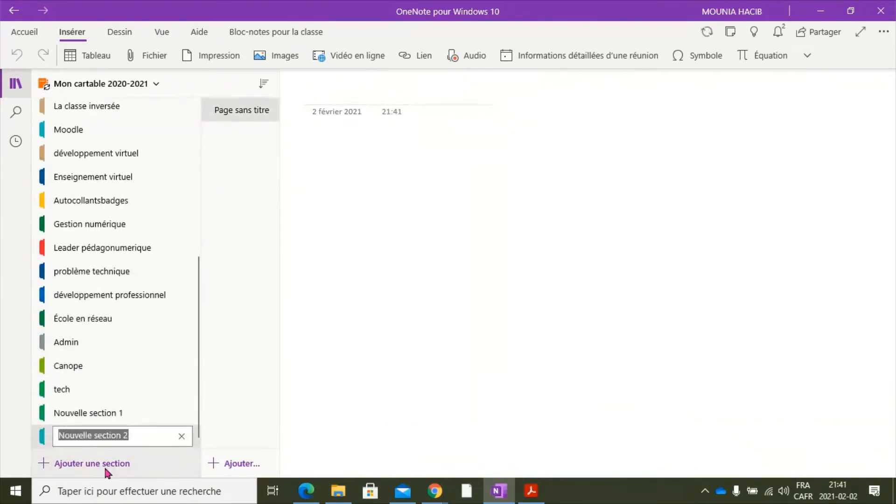
{"action": "type", "text": "demo"}
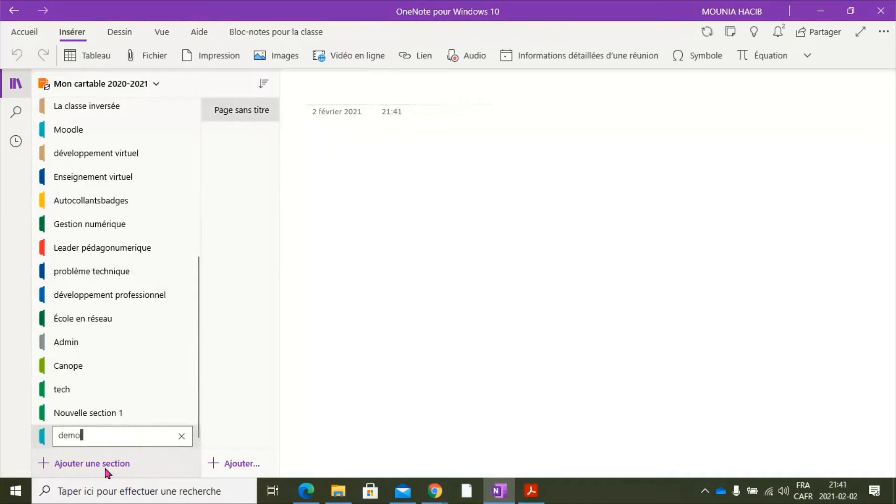
{"action": "left_click", "coordinate": [41, 441]}
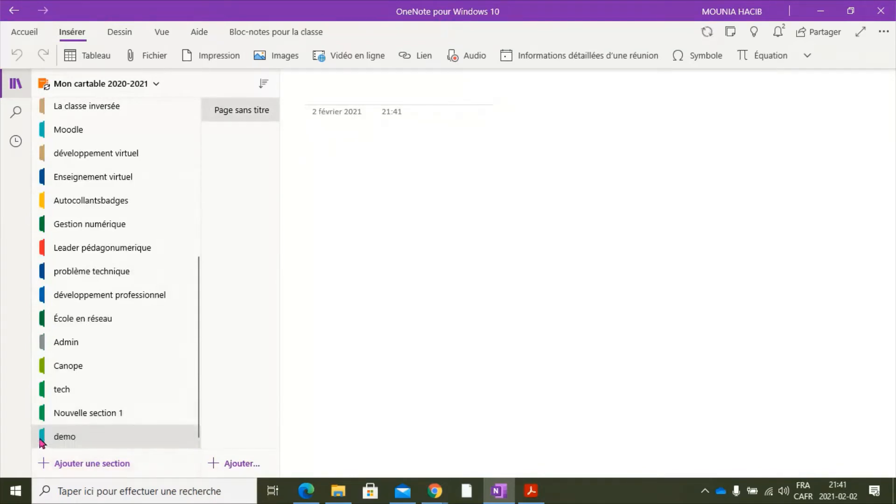
- Change the colour of the demo section to yellow
{"action": "right_click", "coordinate": [41, 441]}
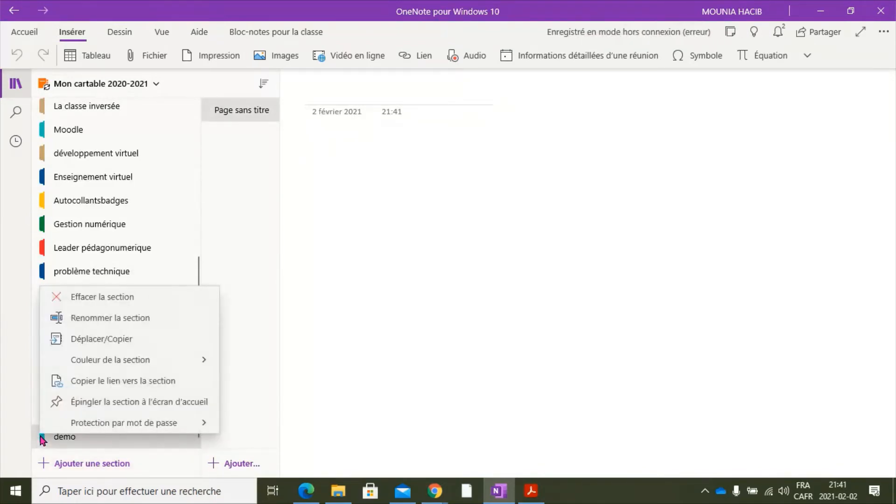
{"action": "left_click", "coordinate": [140, 360]}
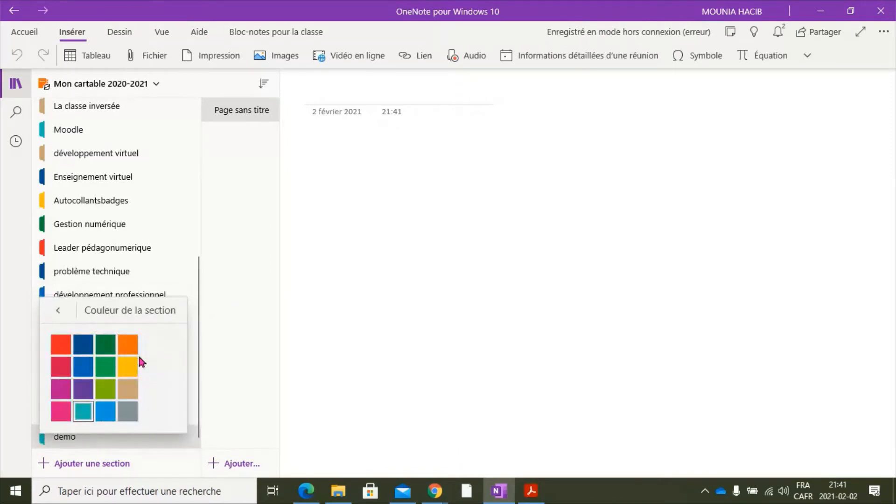
{"action": "left_click", "coordinate": [127, 367]}
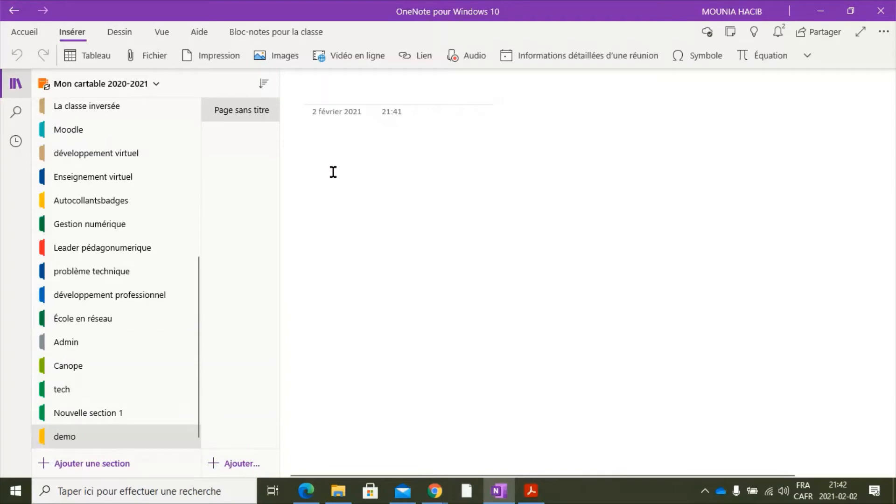
- Show the colour choices for the Mon cartable 2020-2021 notebook
{"action": "right_click", "coordinate": [117, 87]}
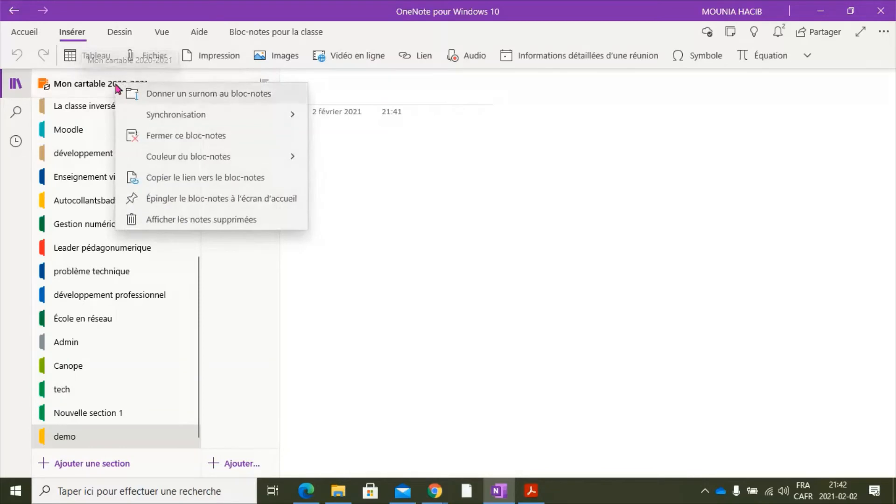
{"action": "left_click", "coordinate": [189, 158]}
{"action": "left_click", "coordinate": [201, 130]}
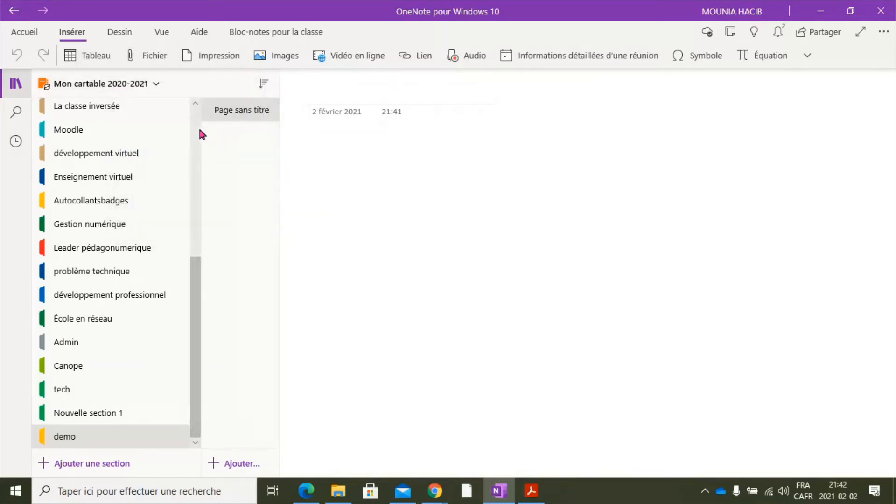
- Try a light green page colour on the demo section's untitled page and return it to no fill
{"action": "left_click", "coordinate": [321, 155]}
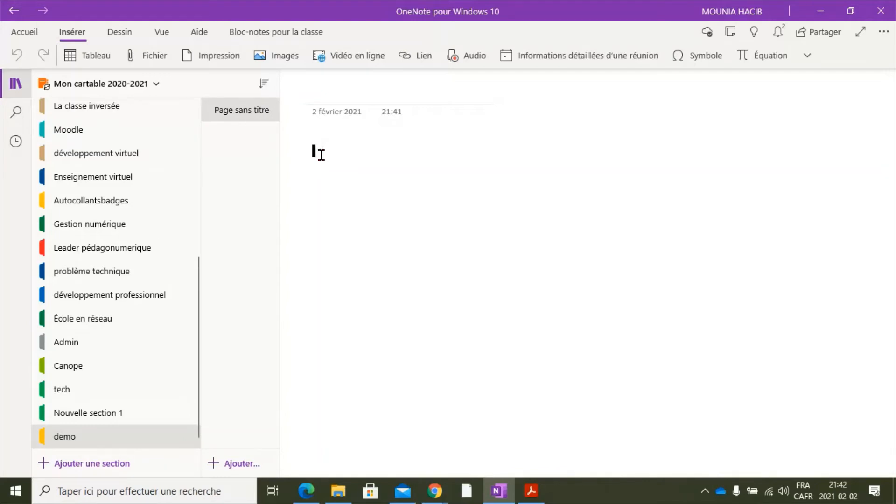
{"action": "left_click", "coordinate": [161, 33]}
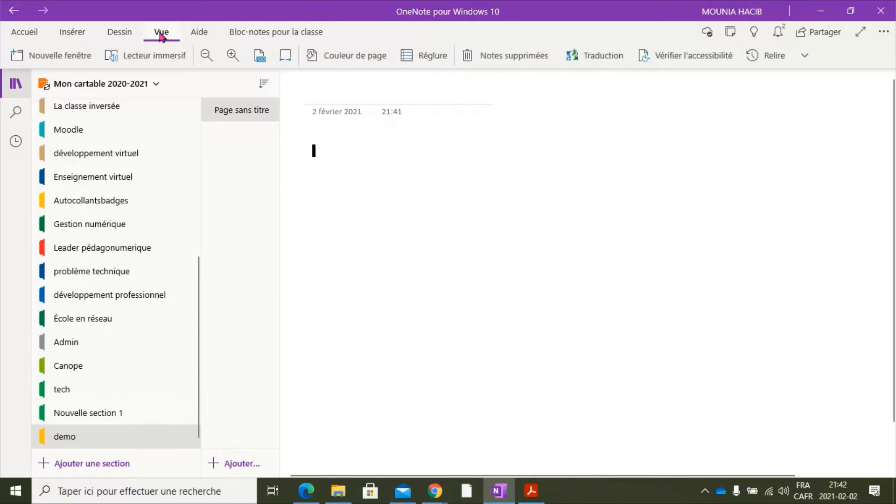
{"action": "left_click", "coordinate": [337, 56]}
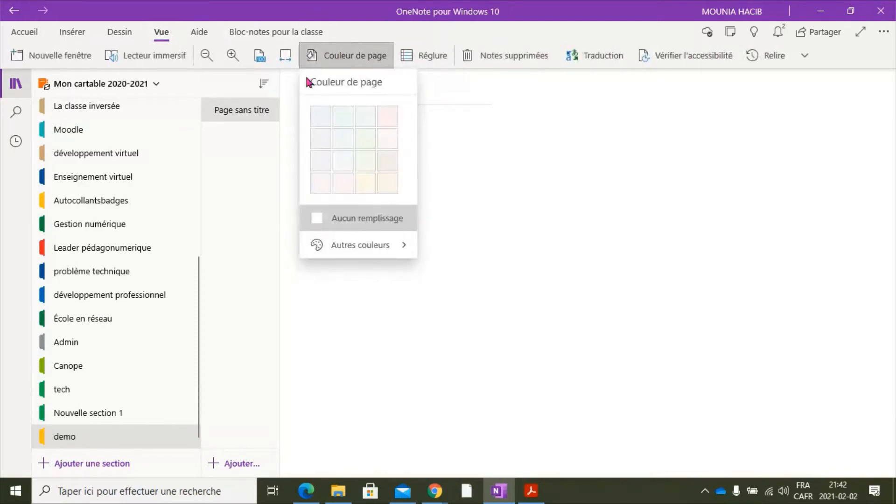
{"action": "left_click", "coordinate": [370, 139]}
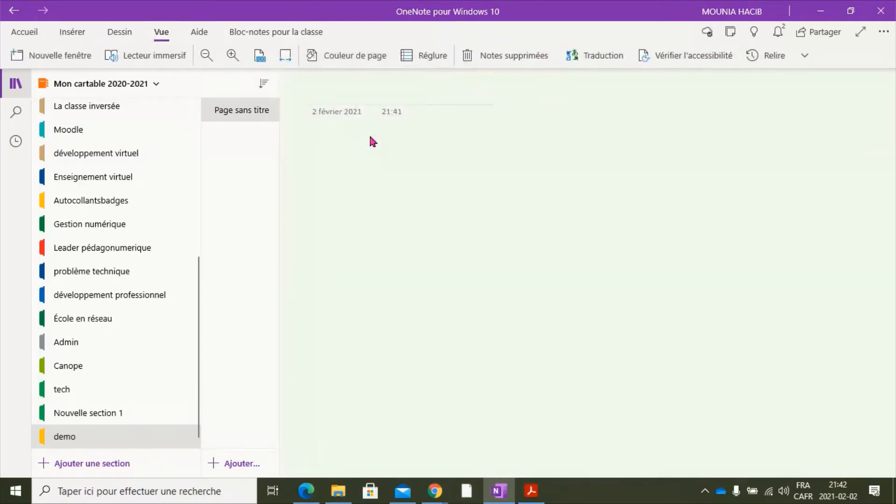
{"action": "left_click", "coordinate": [369, 58]}
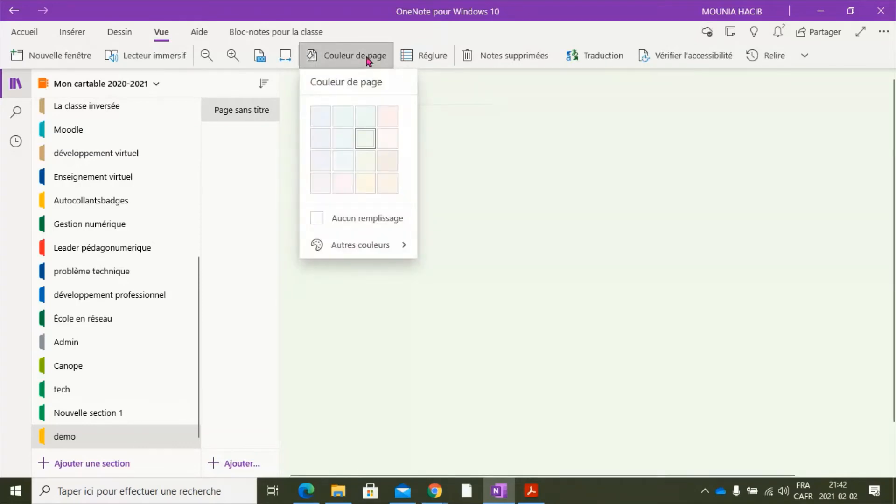
{"action": "left_click", "coordinate": [363, 219]}
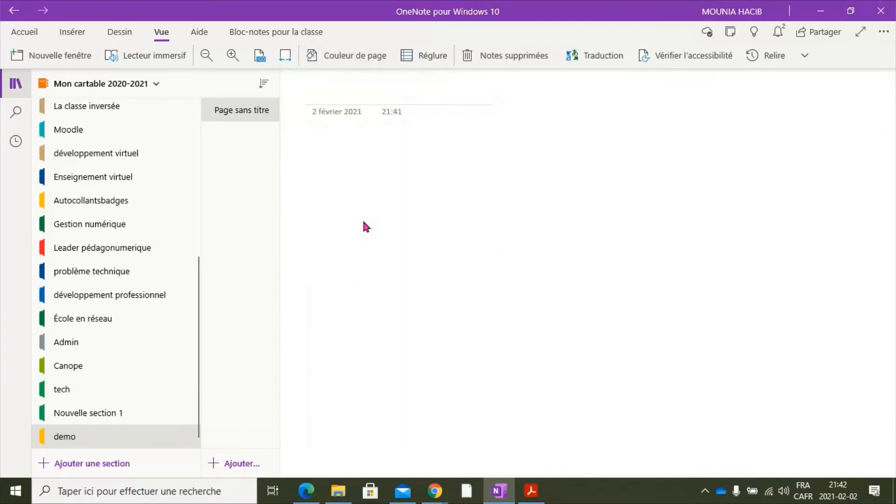
- Insert the picture BG.png from the Téléchargements folder below the date of the untitled page
{"action": "left_click", "coordinate": [334, 160]}
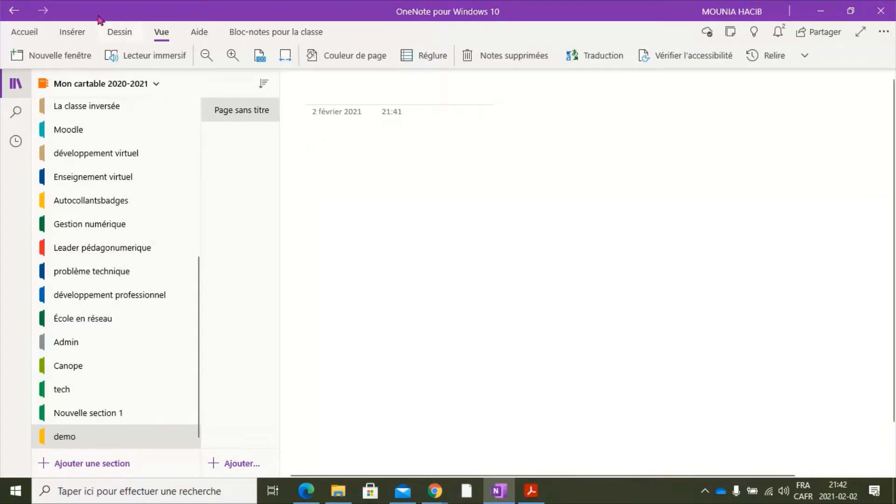
{"action": "left_click", "coordinate": [72, 32]}
{"action": "left_click", "coordinate": [279, 63]}
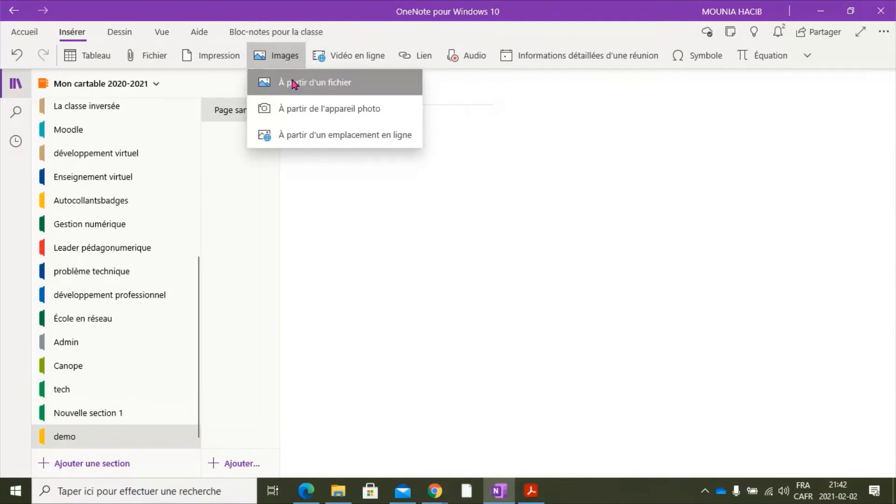
{"action": "left_click", "coordinate": [291, 80]}
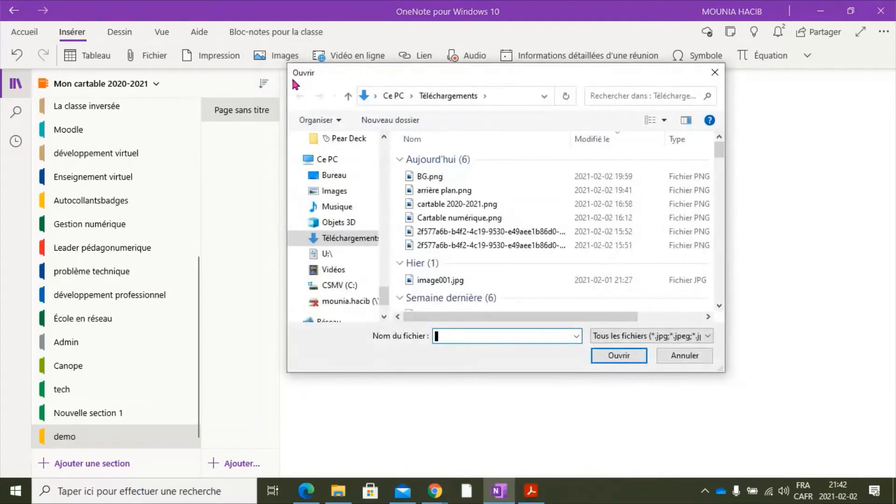
{"action": "left_click", "coordinate": [434, 178]}
{"action": "left_click", "coordinate": [614, 355]}
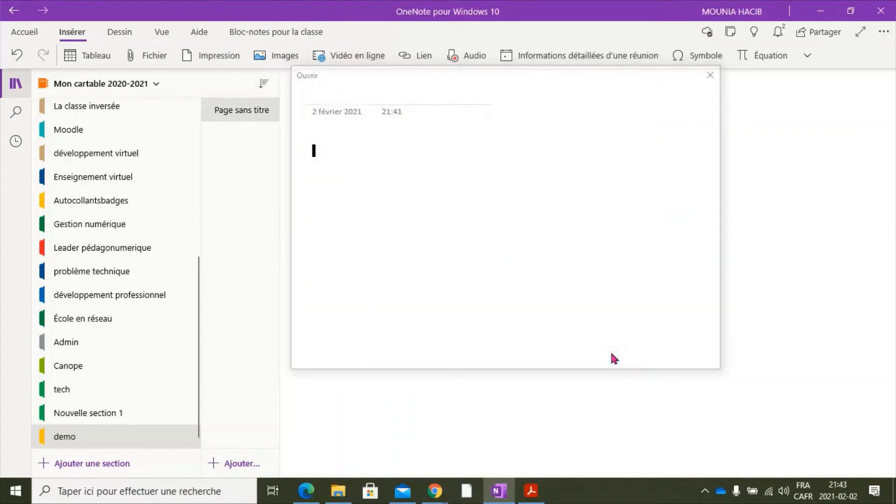
- Enlarge the inserted swimmer picture until it fills the page width and set it as the page background
{"action": "left_click", "coordinate": [593, 321]}
{"action": "left_click_drag", "start_coordinate": [631, 333], "coordinate": [812, 474]}
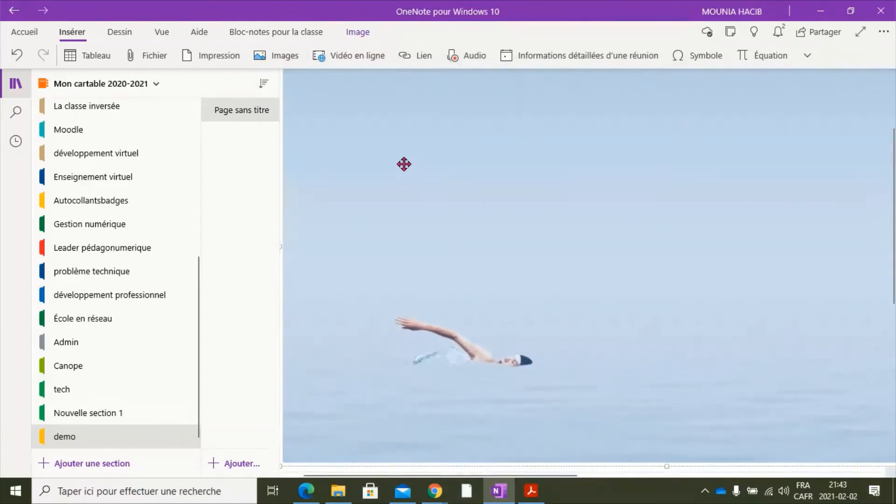
{"action": "right_click", "coordinate": [386, 161]}
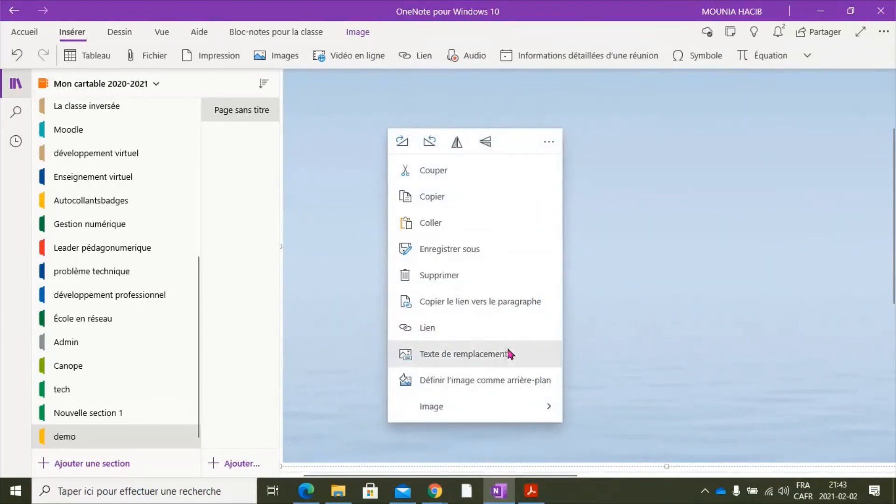
{"action": "left_click", "coordinate": [511, 379]}
{"action": "scroll", "coordinate": [380, 284], "scroll_direction": "up", "scroll_amount": 1}
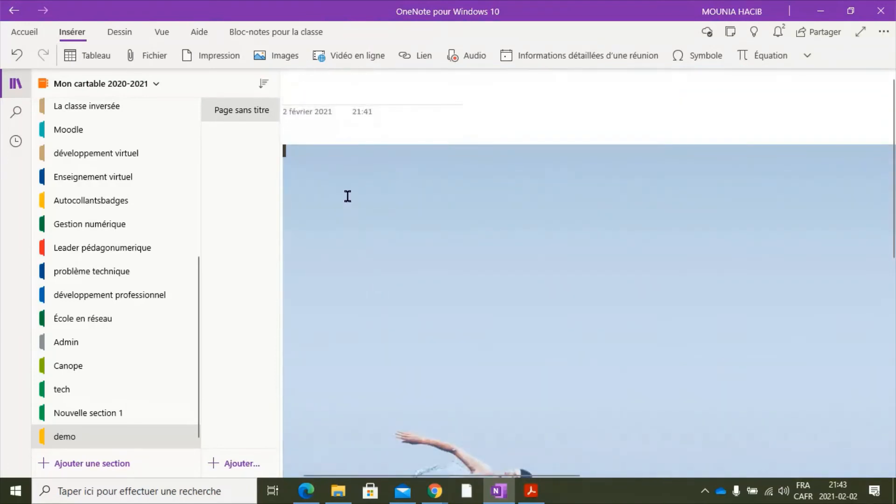
- Add the text "lkjhhll" over the upper part of the swimmer background picture
{"action": "left_click_drag", "start_coordinate": [352, 208], "coordinate": [353, 208]}
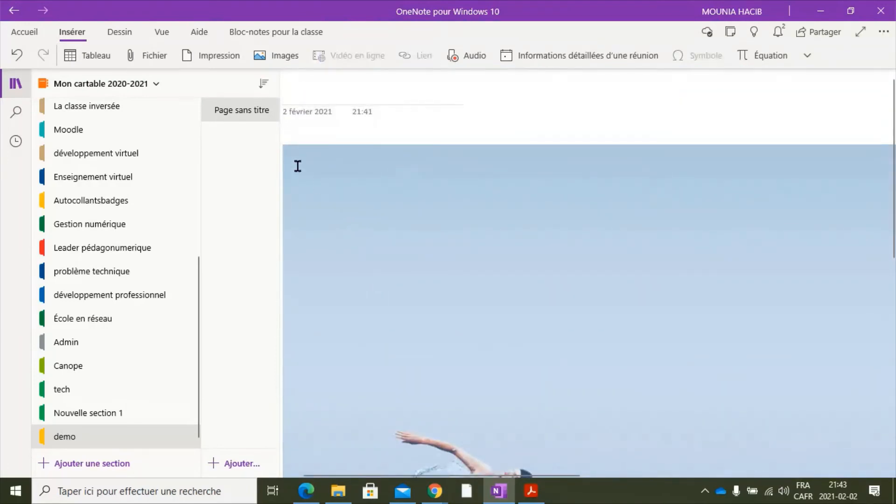
{"action": "left_click", "coordinate": [321, 184]}
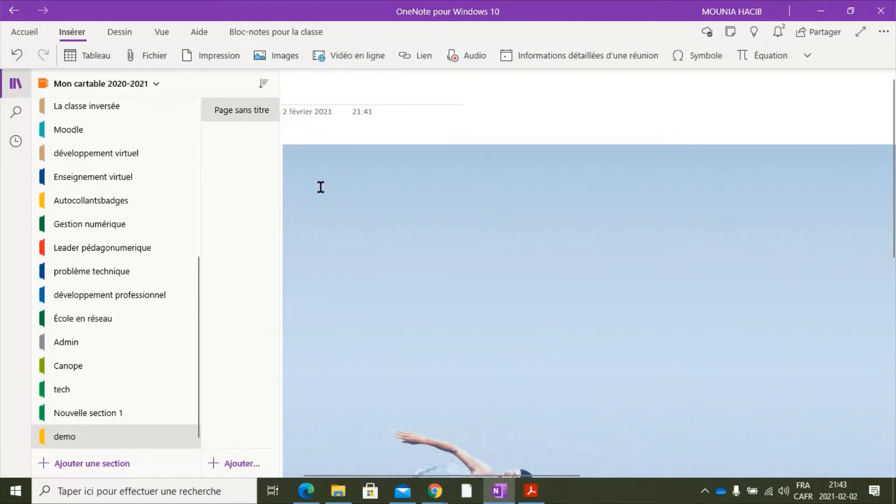
{"action": "type", "text": "lkjhh"}
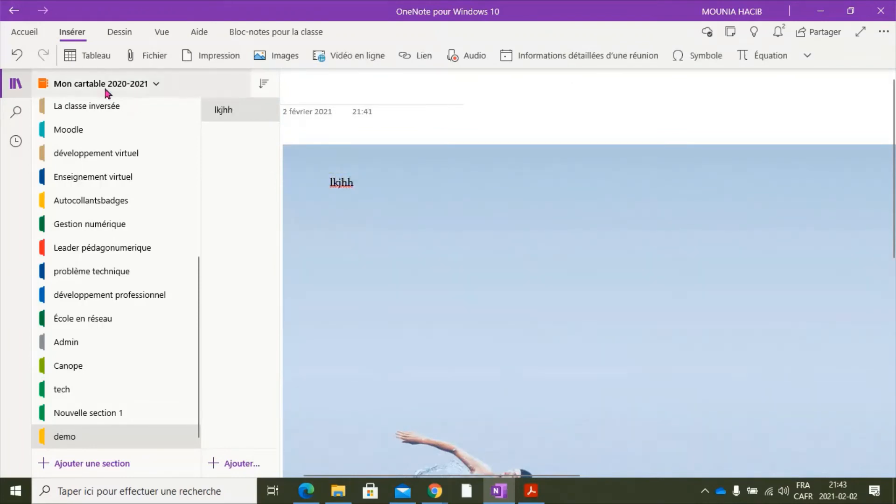
{"action": "left_click", "coordinate": [98, 55]}
{"action": "left_click", "coordinate": [151, 186]}
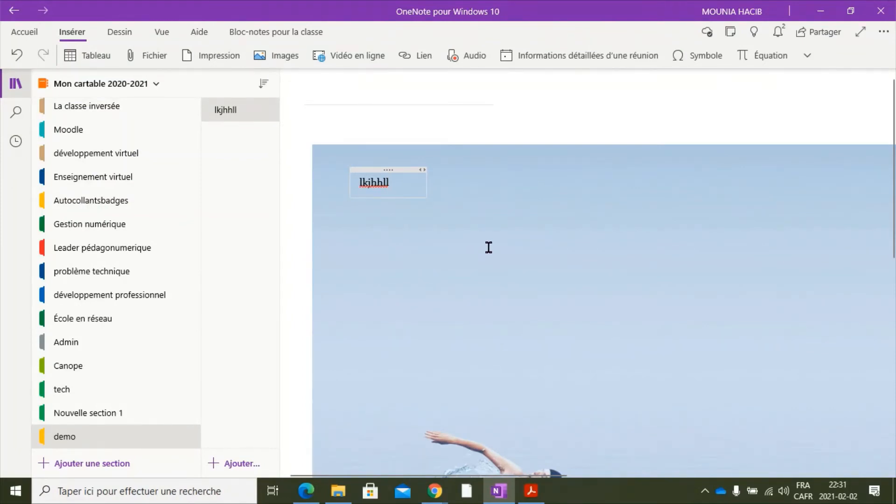
- Hide the navigation, view the page in full-screen drawing mode, and return to the normal view with navigation shown
{"action": "left_click", "coordinate": [15, 85]}
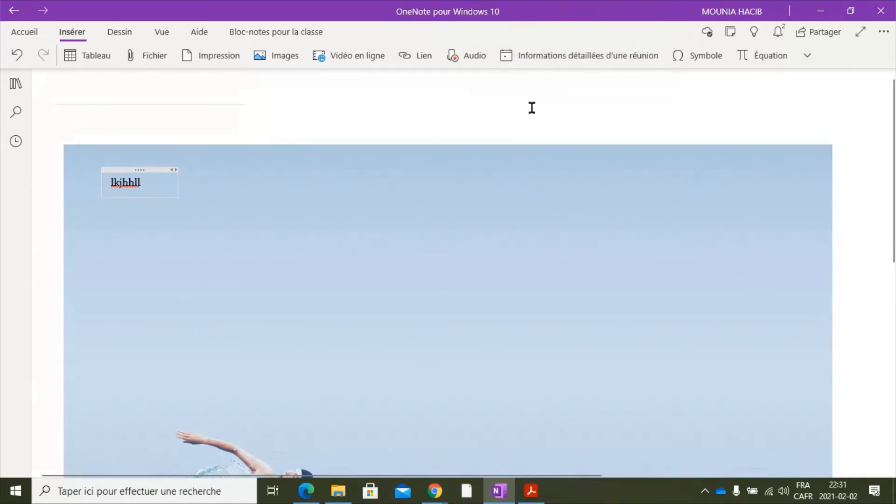
{"action": "left_click", "coordinate": [860, 32]}
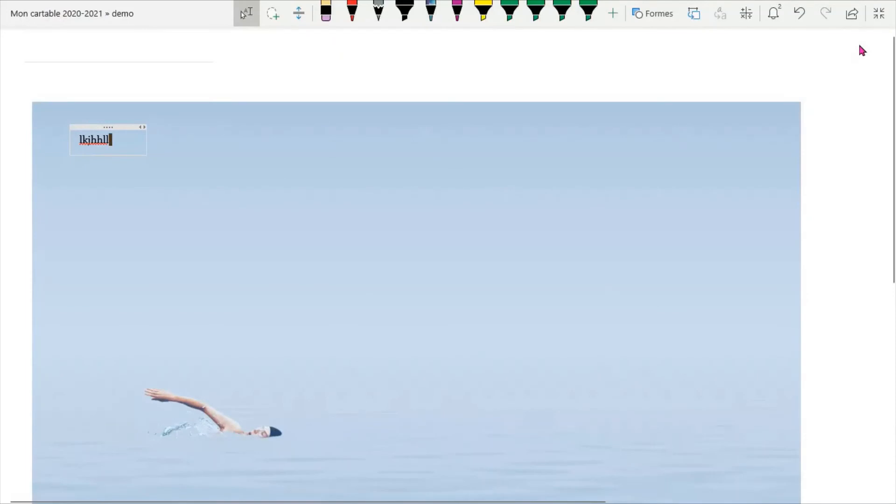
{"action": "left_click", "coordinate": [879, 15]}
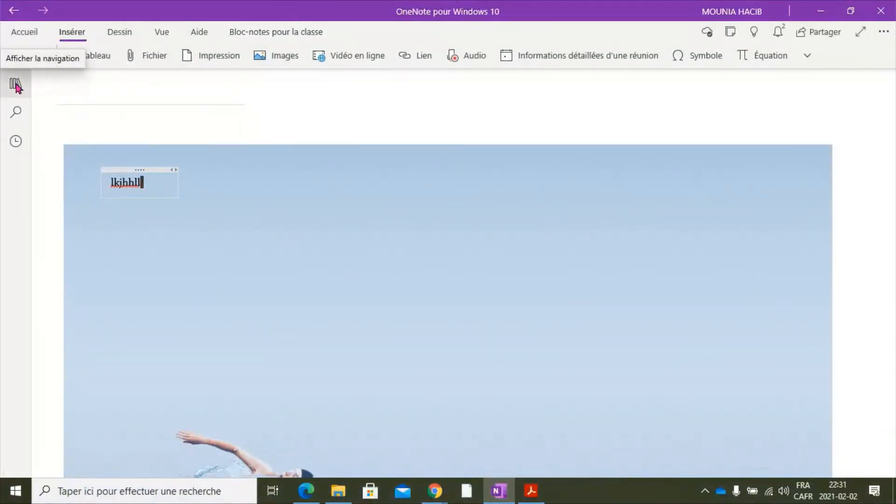
{"action": "left_click", "coordinate": [15, 84]}
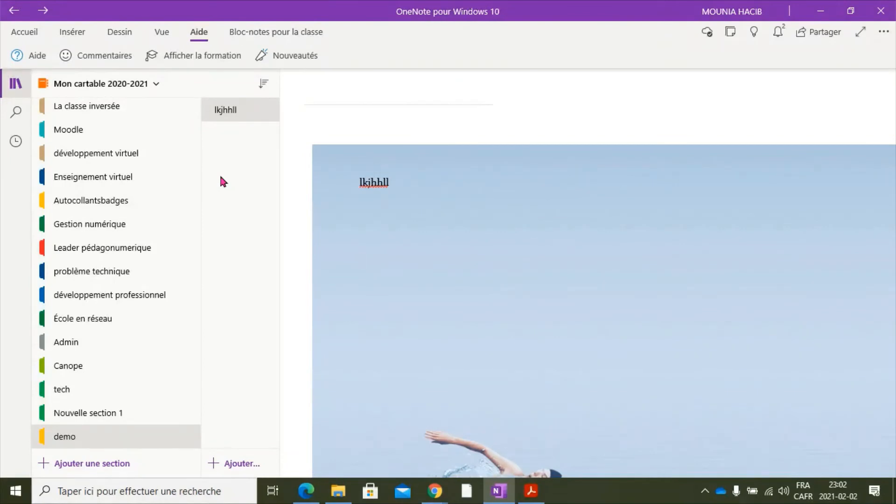
- Search for francisation, limit the search to the Mon cartable 2020-2021 notebook, and open the Développement professionnel page
{"action": "left_click", "coordinate": [16, 114]}
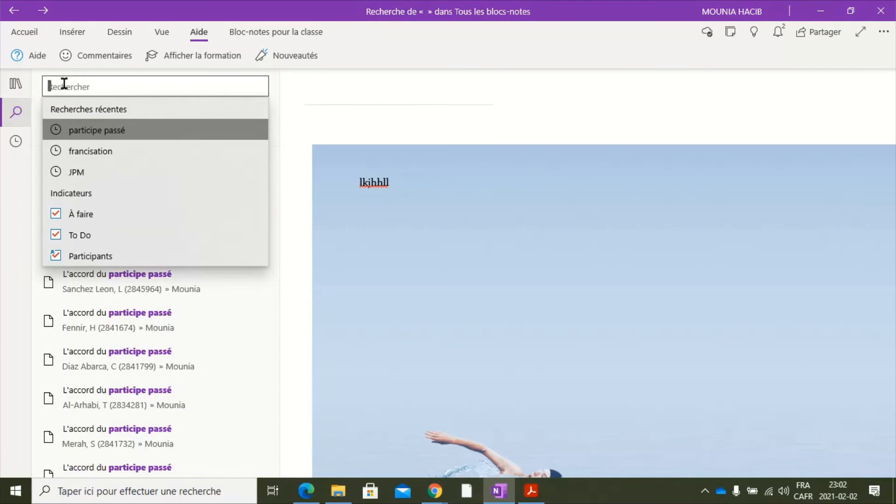
{"action": "left_click", "coordinate": [82, 151]}
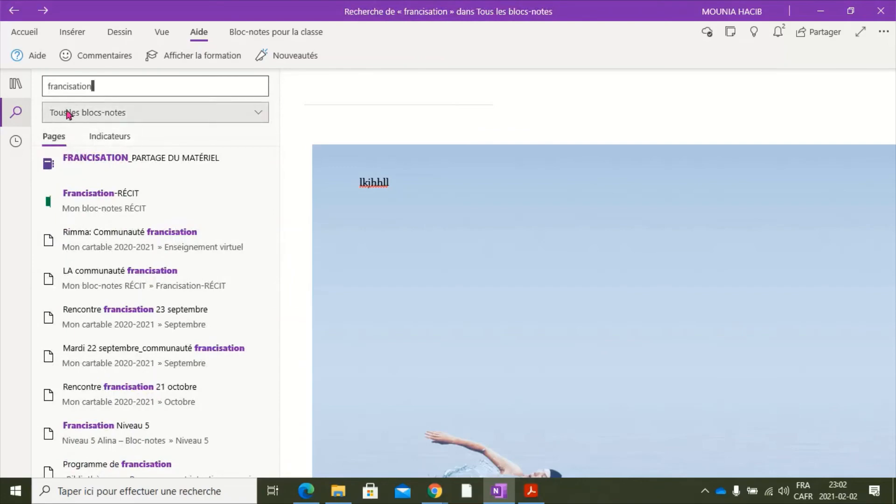
{"action": "left_click", "coordinate": [237, 117]}
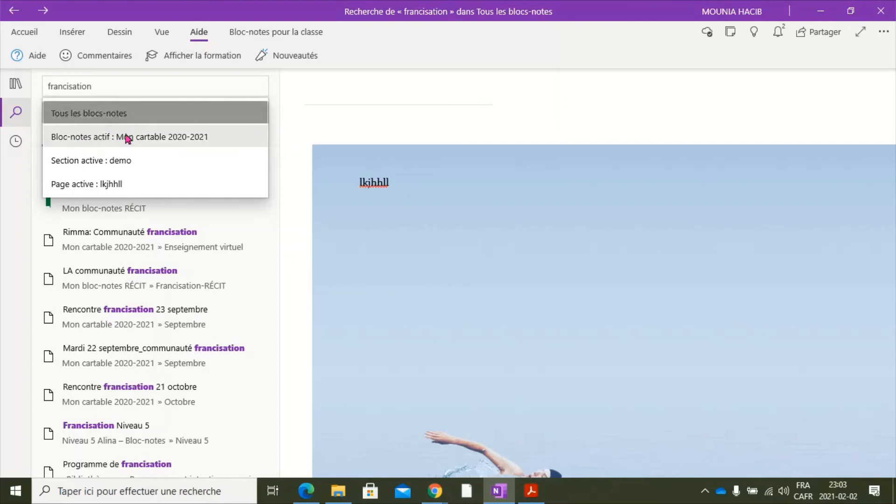
{"action": "left_click", "coordinate": [166, 139]}
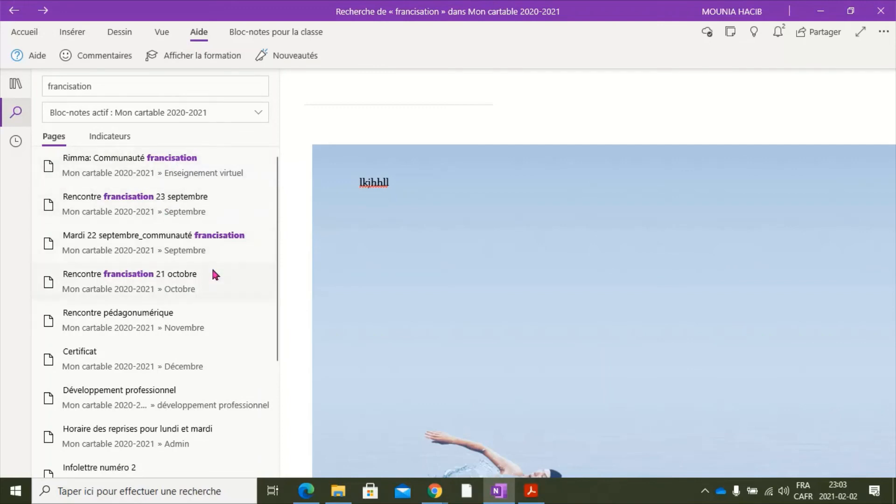
{"action": "left_click", "coordinate": [131, 392]}
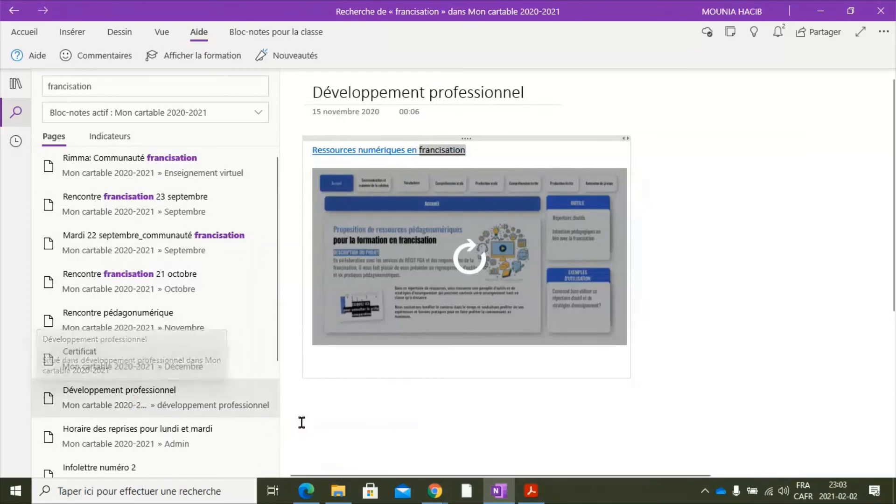